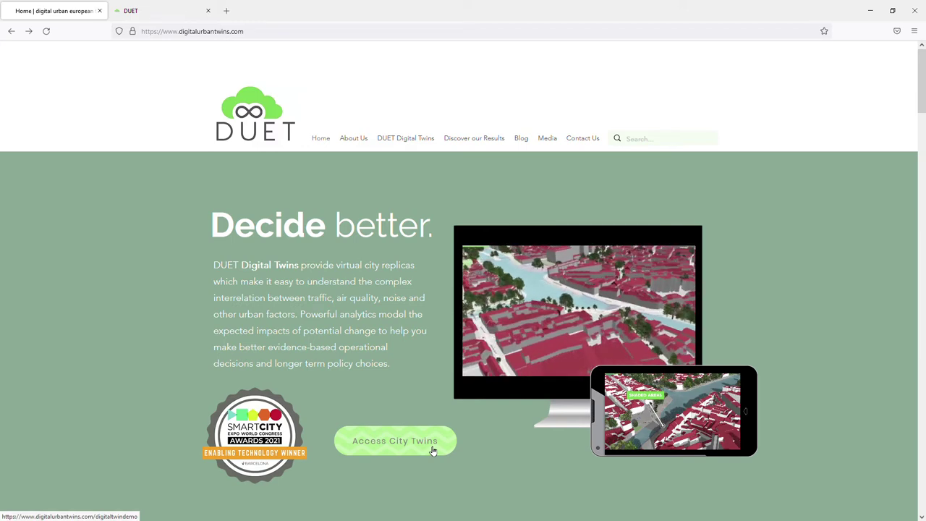
- Open the Access City Twins page and skip ahead in the Flanders digital twin preview video
click(433, 450)
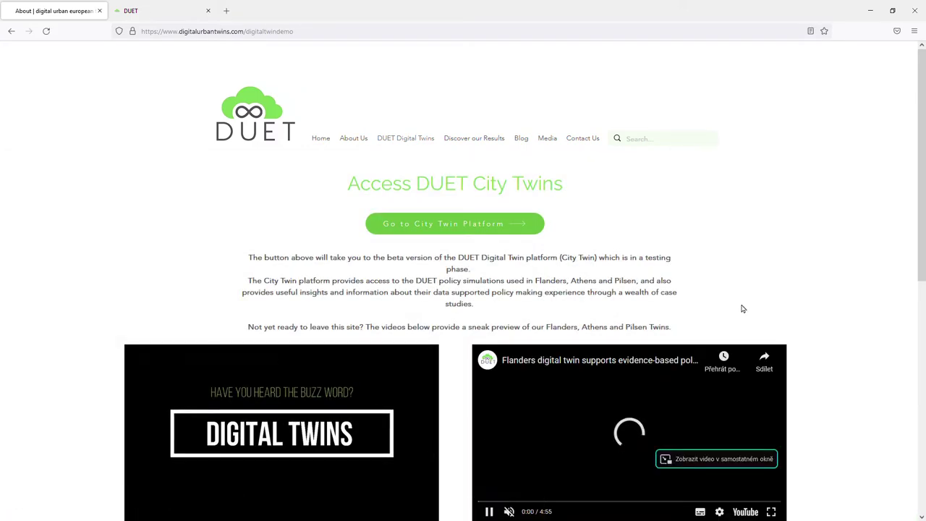
scroll(836, 282, down, 1)
scroll(837, 281, down, 1)
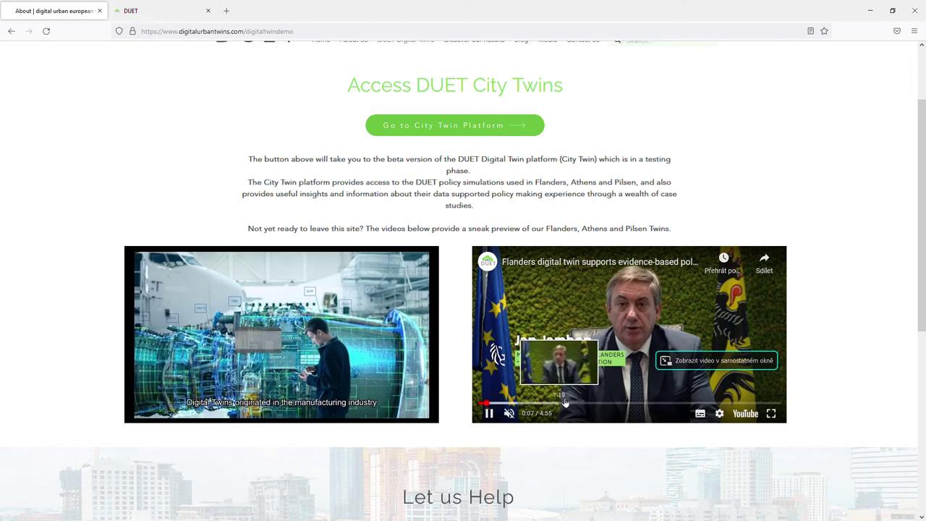
click(617, 407)
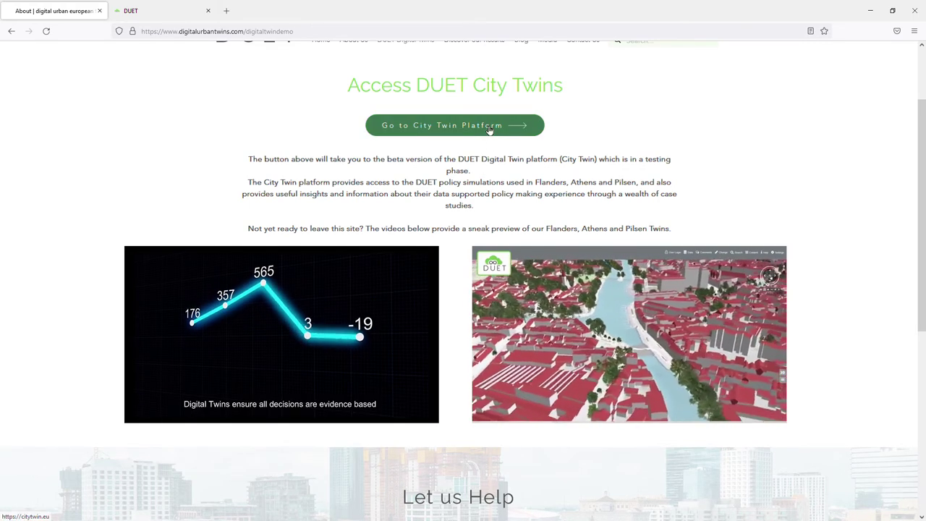
- Go to the City Twin platform and load more cases in the Join Our Cases overview
click(487, 130)
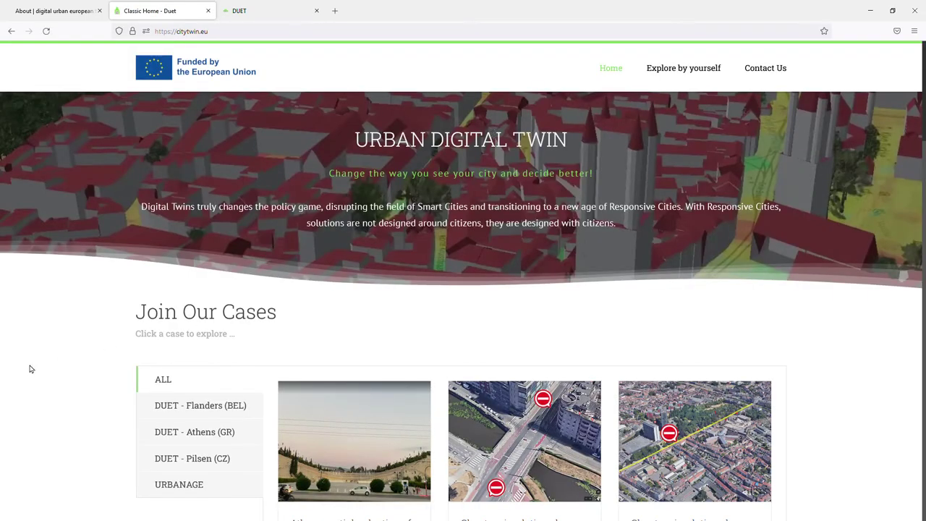
scroll(31, 369, down, 3)
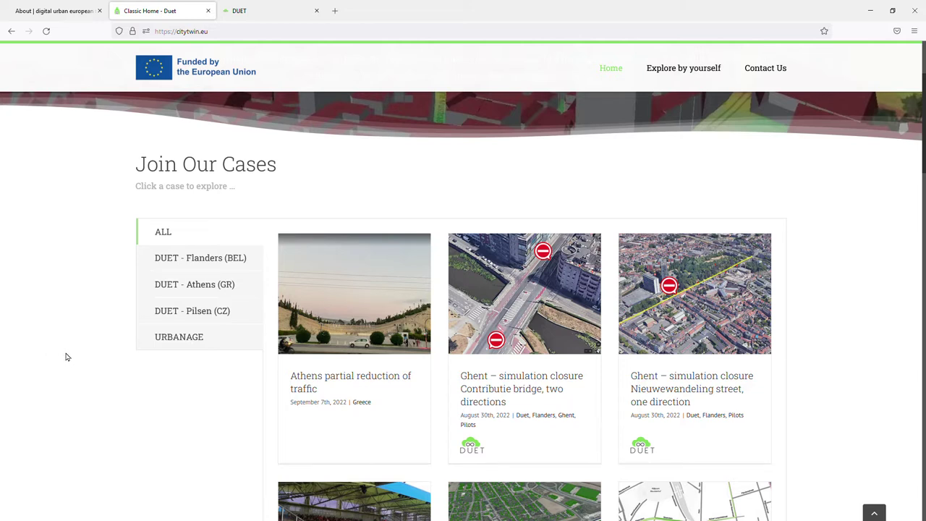
scroll(66, 360, down, 2)
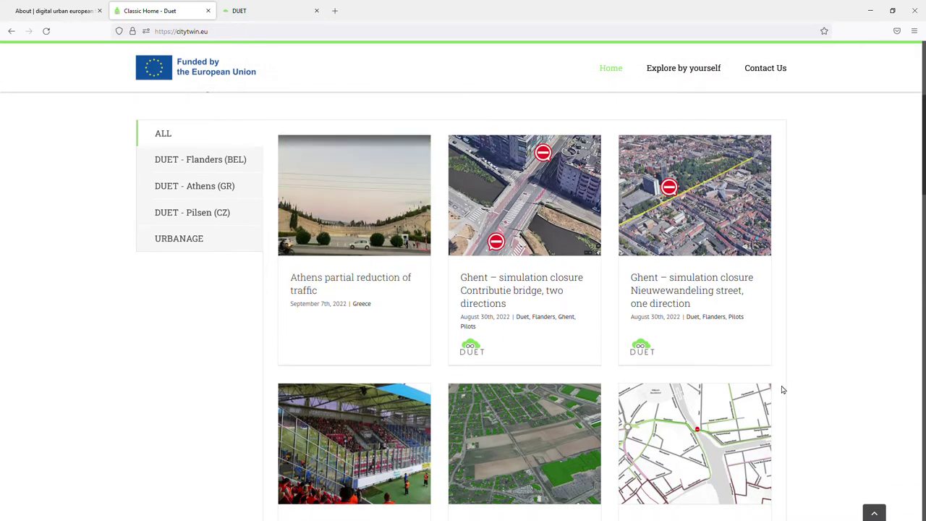
scroll(781, 390, down, 3)
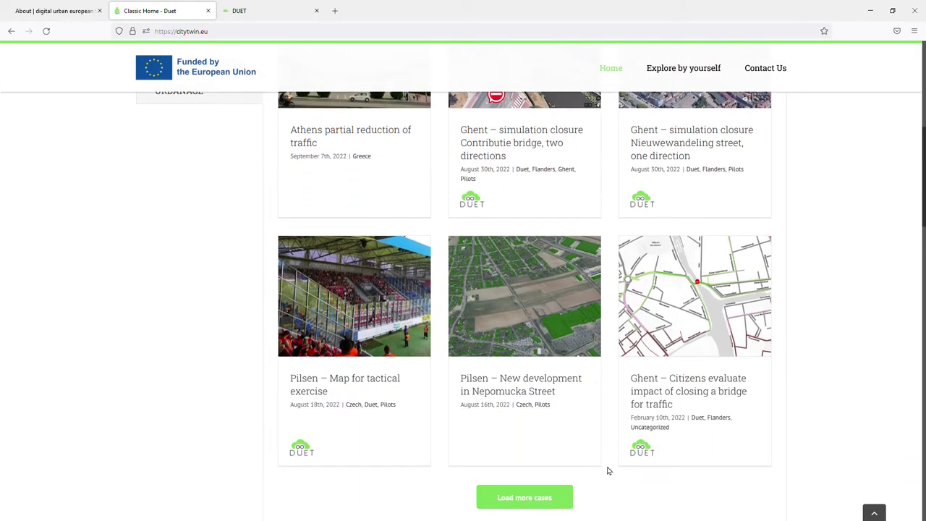
click(504, 499)
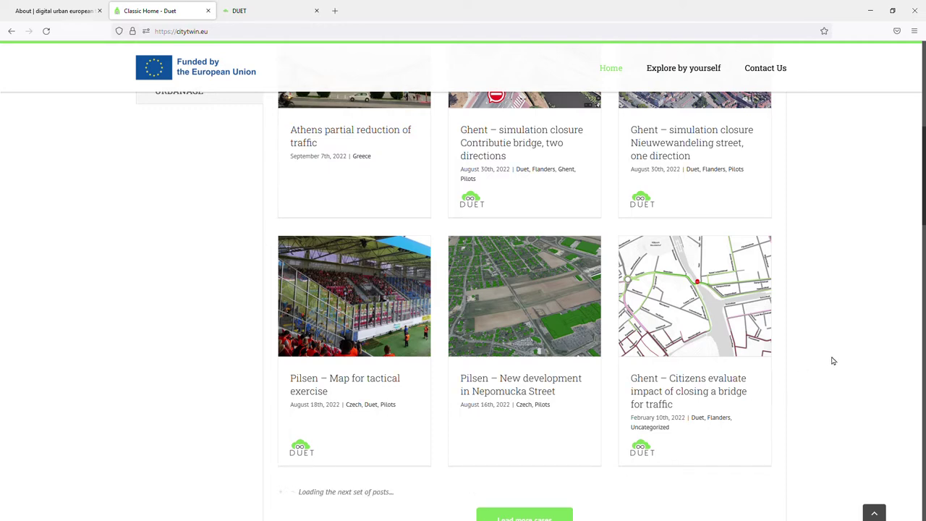
- Browse the extended case list and open the case "Pilsen – New development in Nepomucka Street"
scroll(169, 350, up, 2)
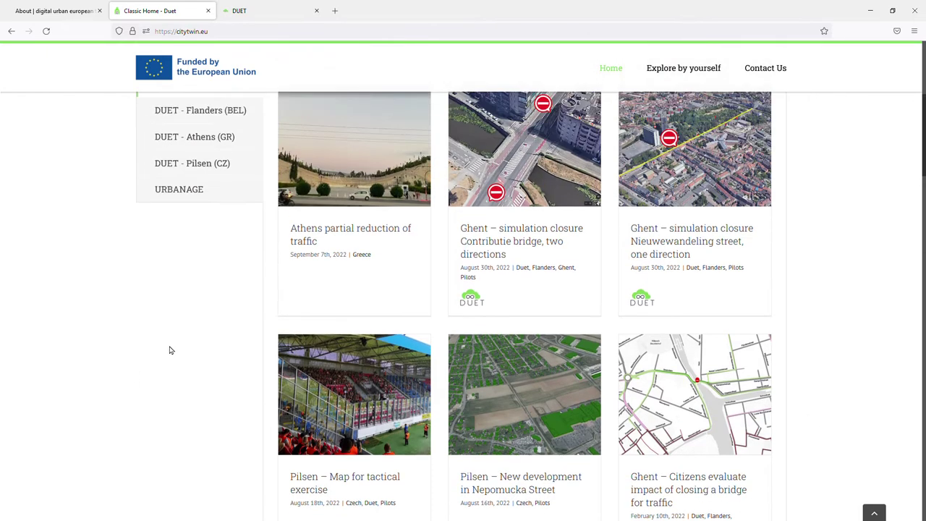
scroll(169, 350, up, 1)
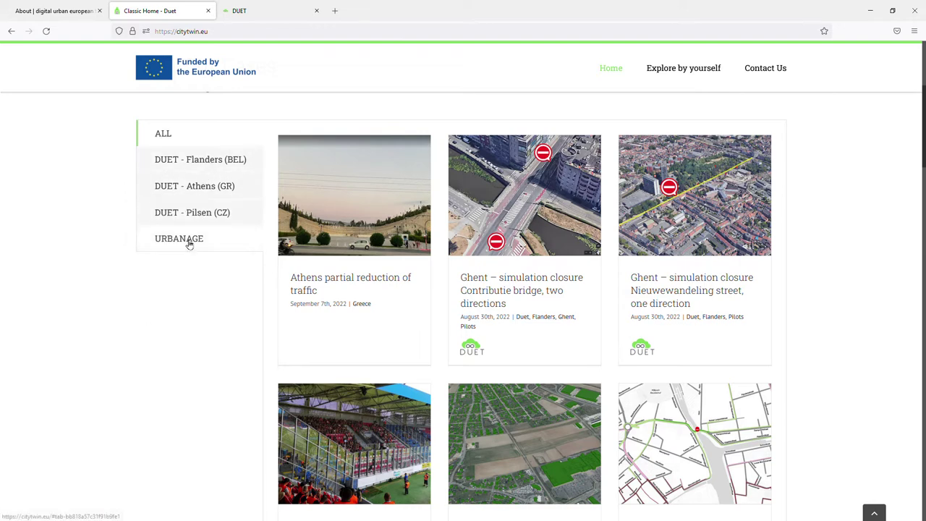
scroll(174, 309, down, 9)
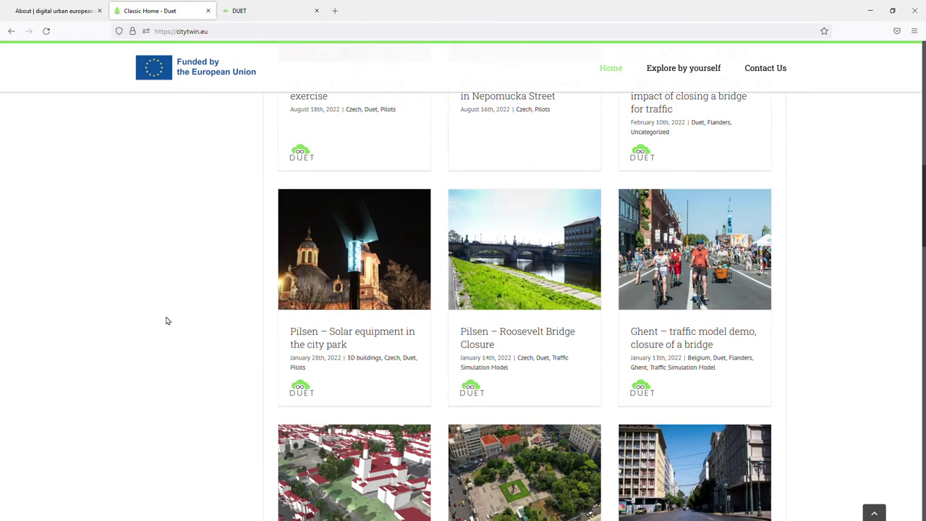
scroll(164, 322, up, 4)
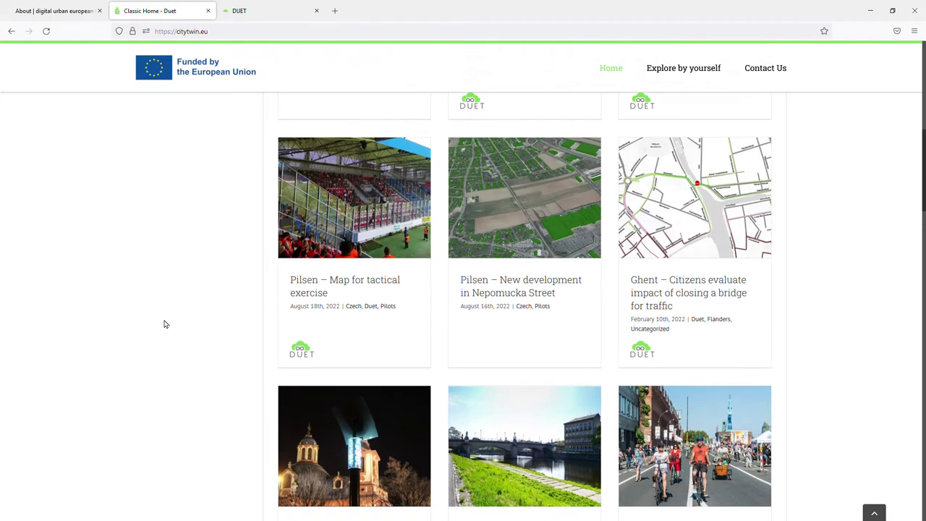
click(540, 297)
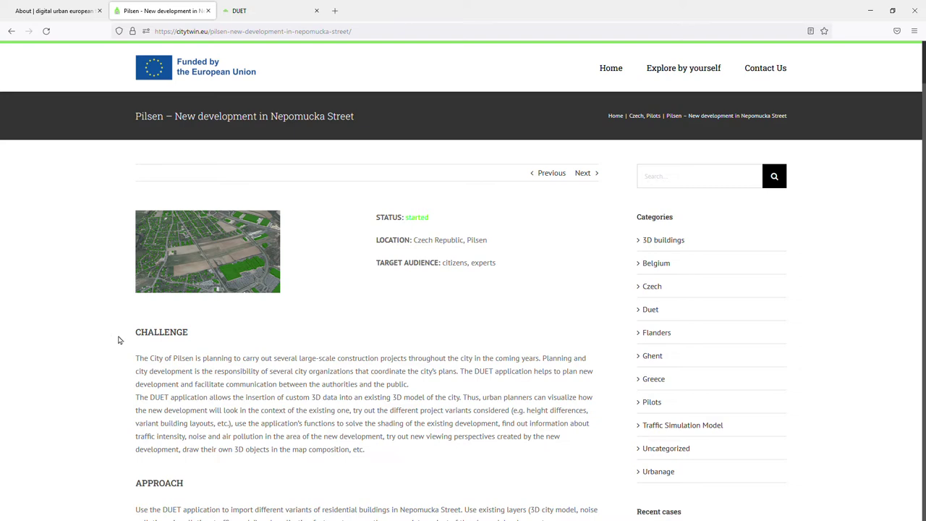
- Read through the case's challenge, approach, expected outcome and how-to-use instructions, and view its used data and used models
scroll(162, 340, down, 5)
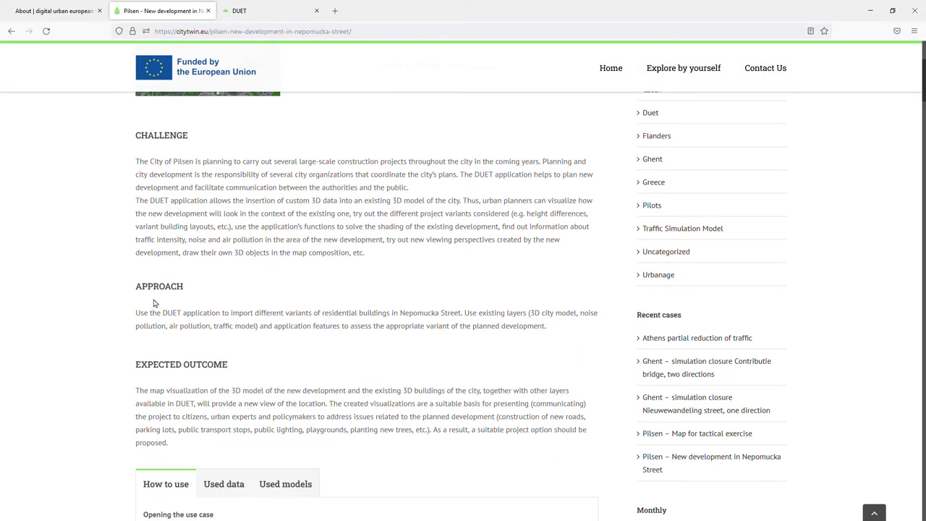
scroll(153, 302, down, 3)
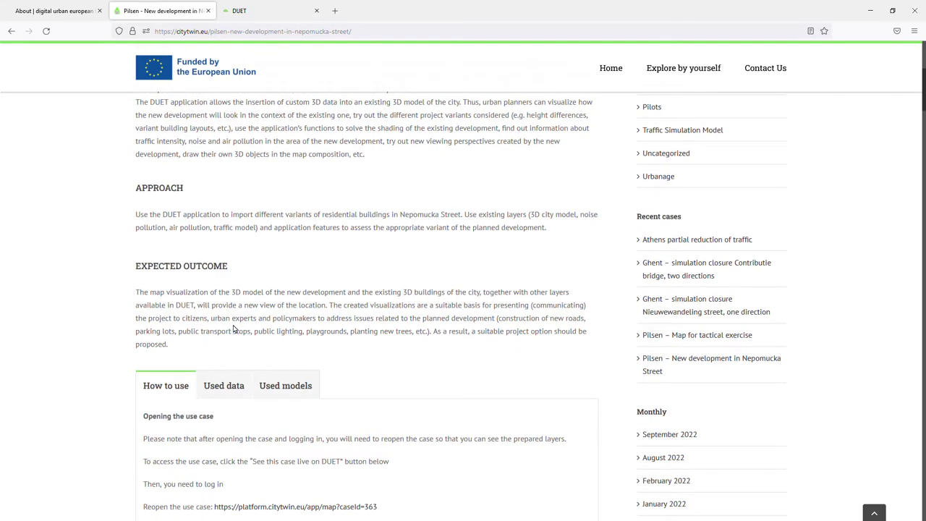
scroll(234, 329, down, 5)
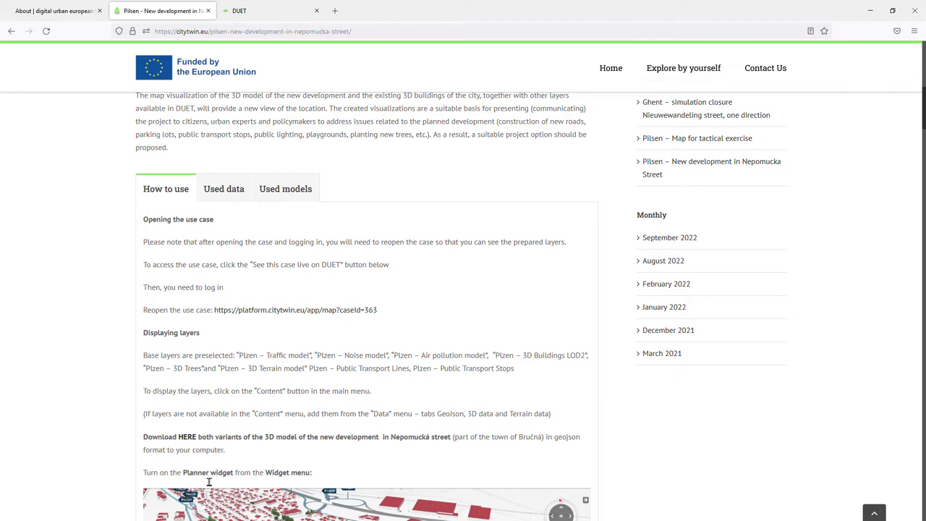
click(229, 189)
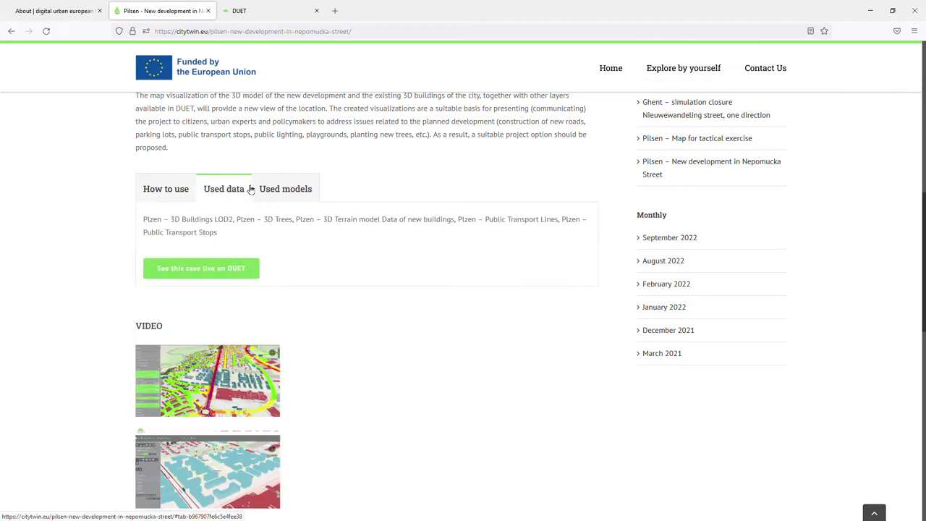
click(279, 189)
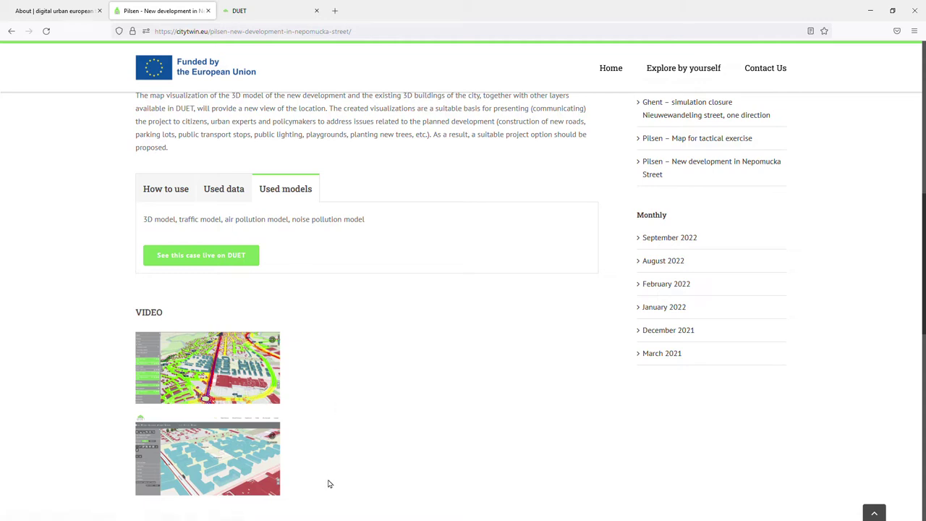
scroll(316, 424, down, 2)
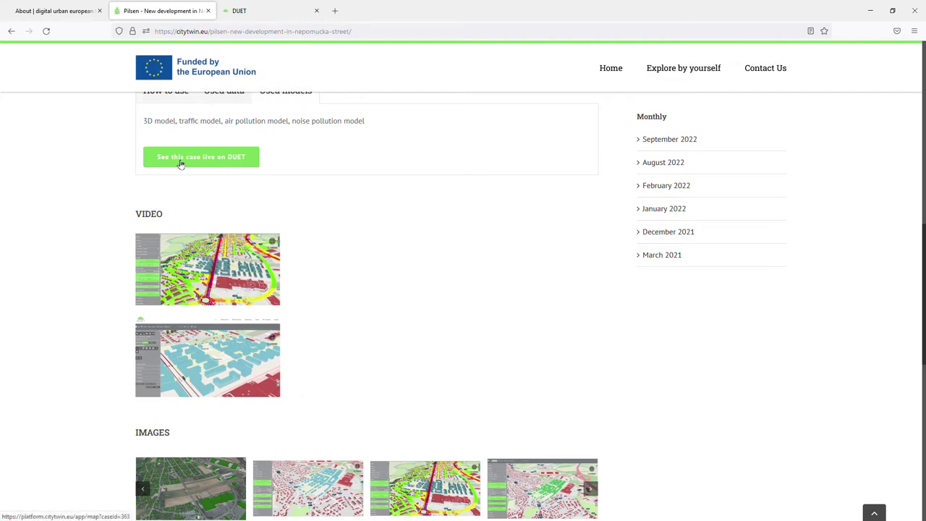
- Play the case's second video, on drawings in the Planner widget, skipping through it to about 4:12, and pause it
click(215, 375)
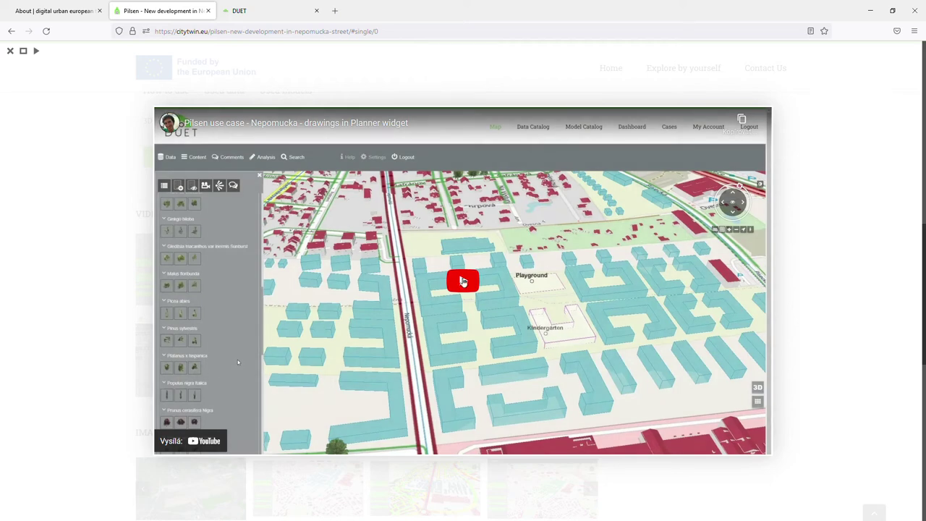
click(462, 281)
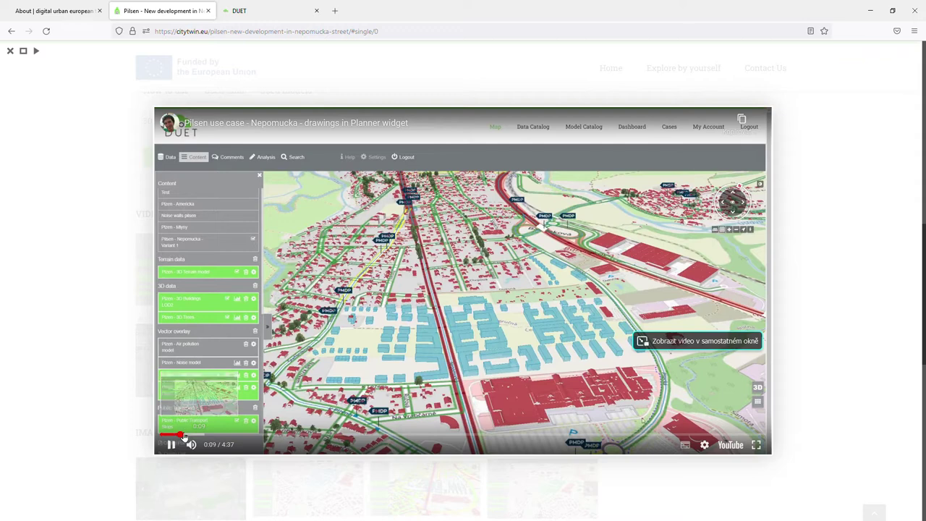
click(183, 435)
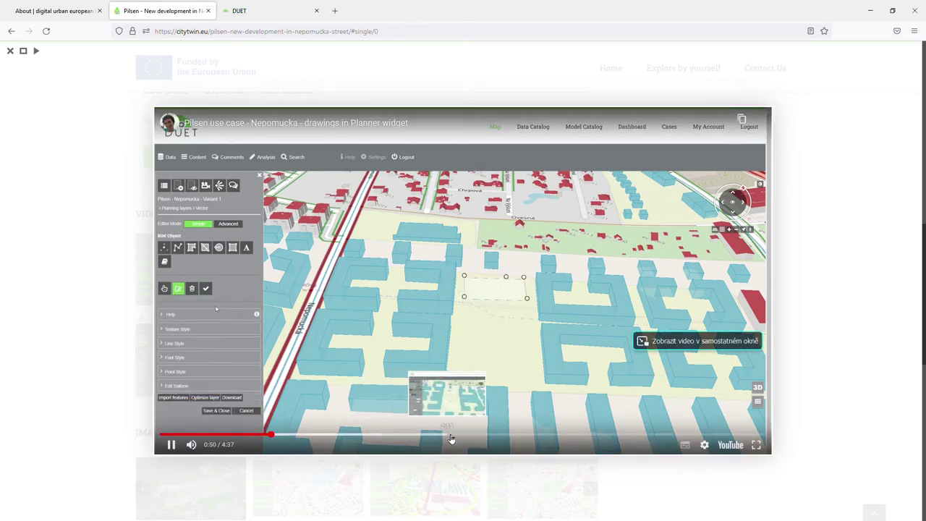
click(435, 438)
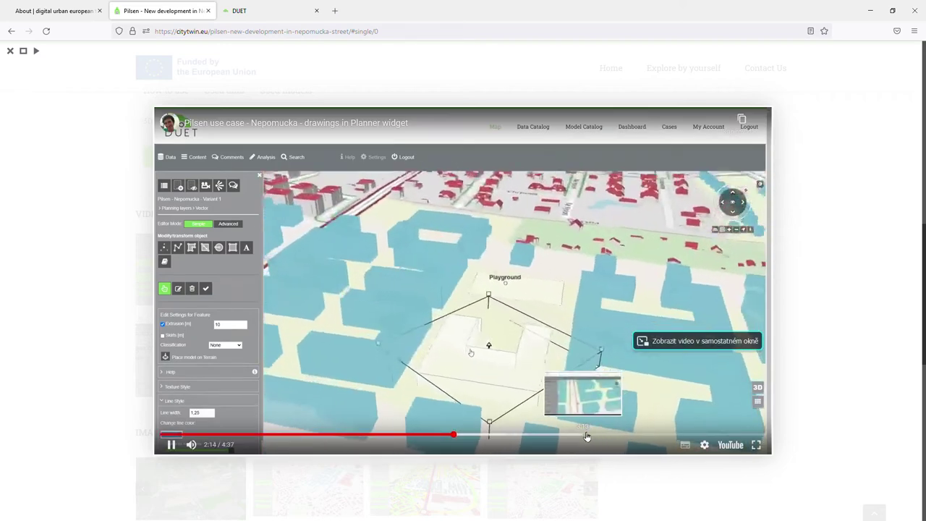
click(572, 434)
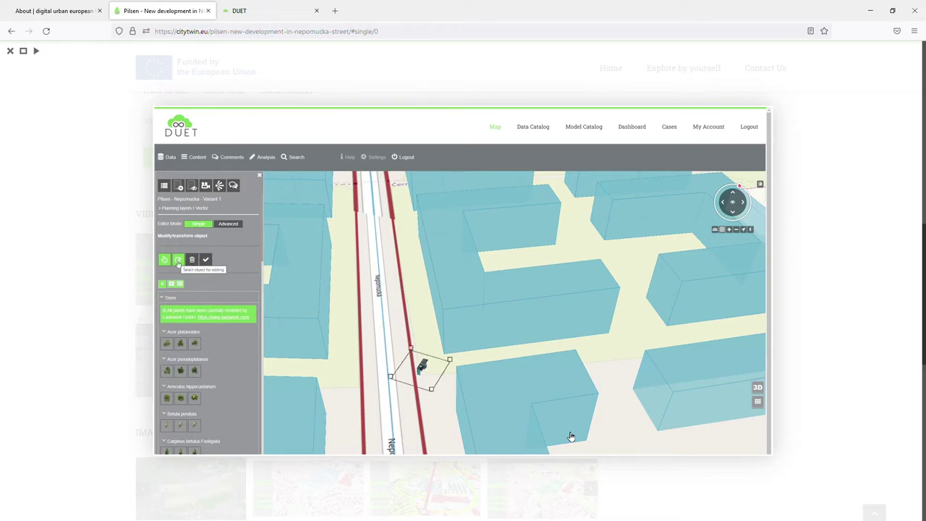
click(179, 262)
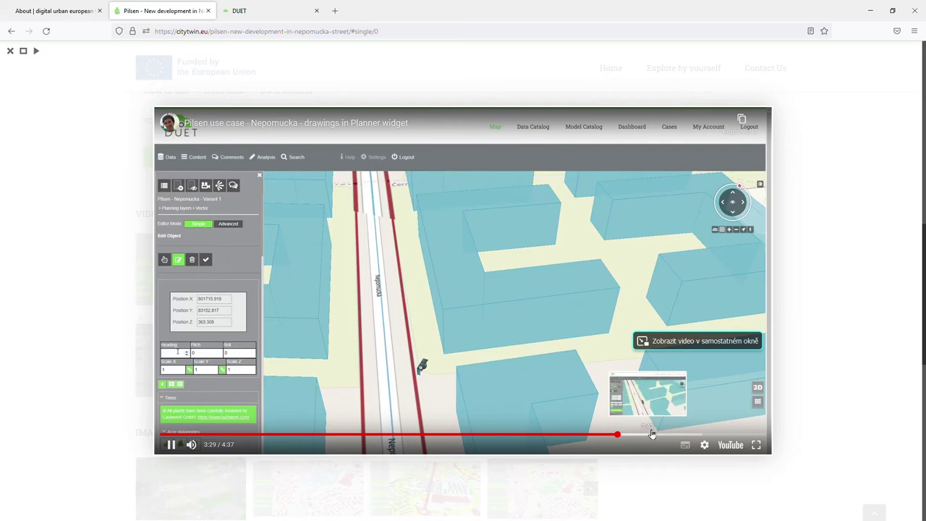
click(651, 434)
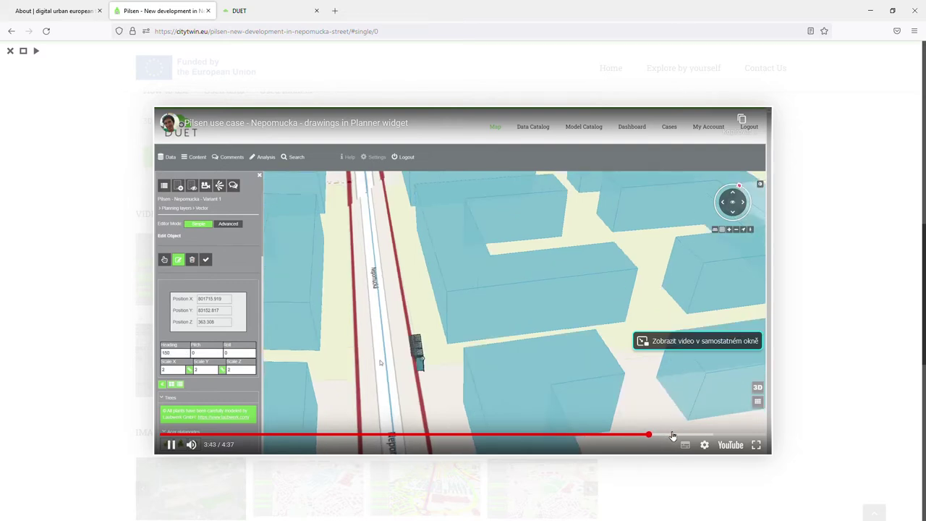
click(677, 434)
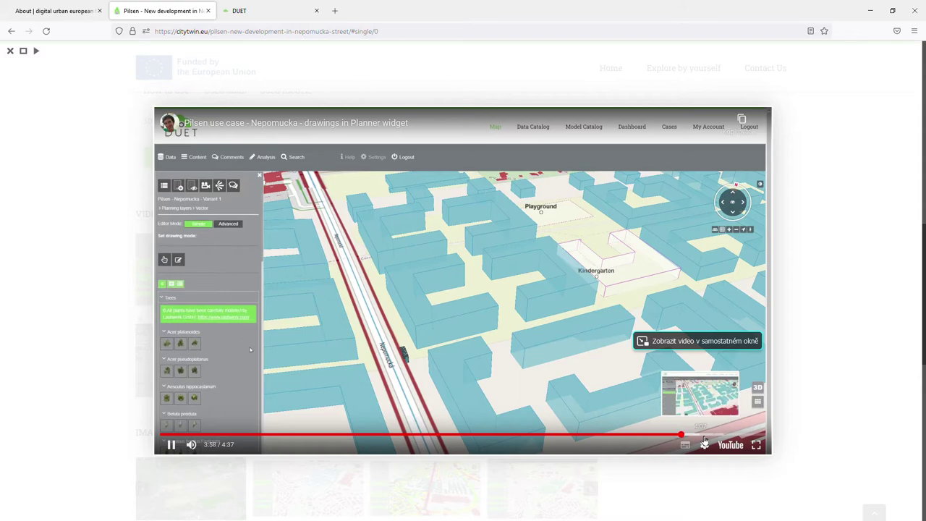
click(700, 434)
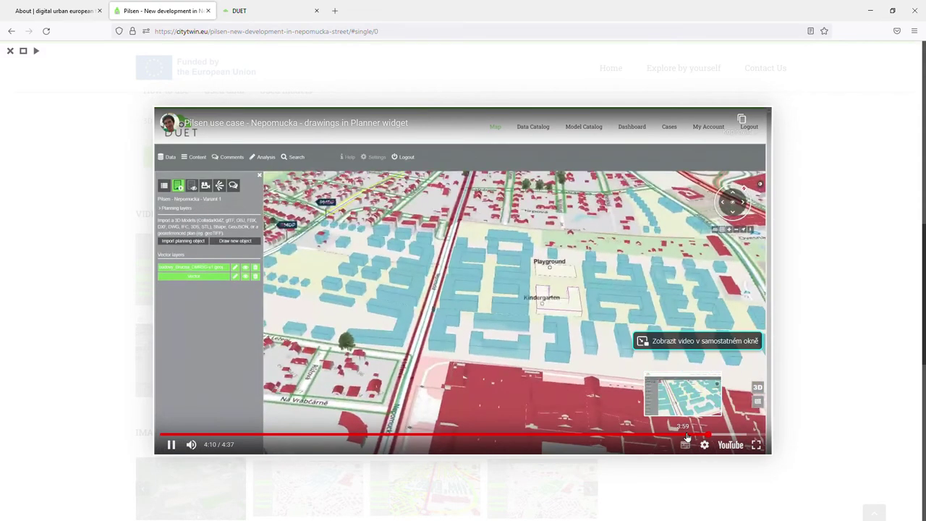
click(171, 445)
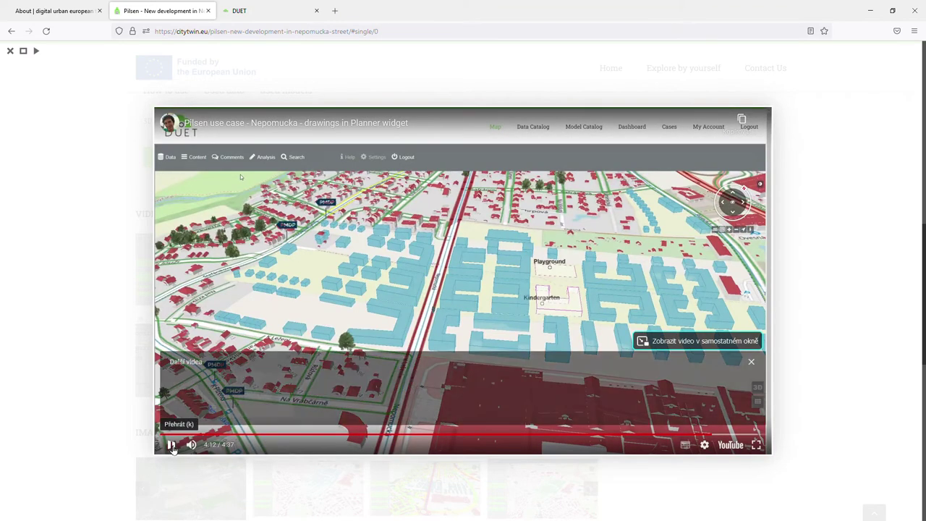
mouse_move(758, 360)
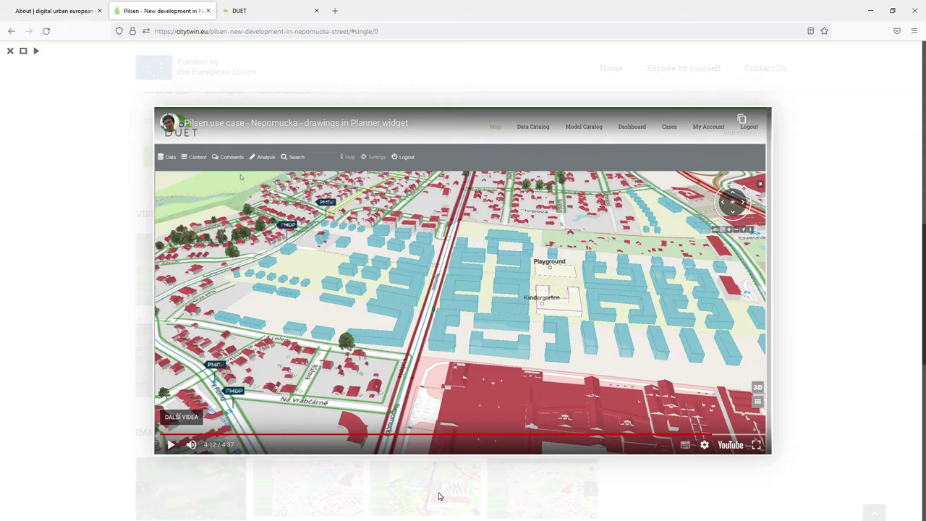
- Switch to the DUET 3D map and use the Viewshed Tool to produce a viewshed from the main road along the old town's edge
click(262, 17)
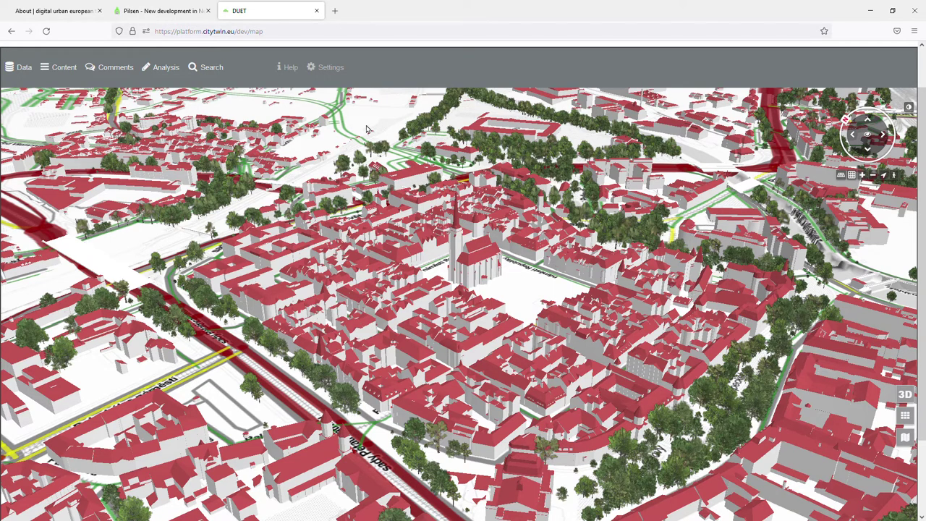
click(905, 418)
click(905, 418)
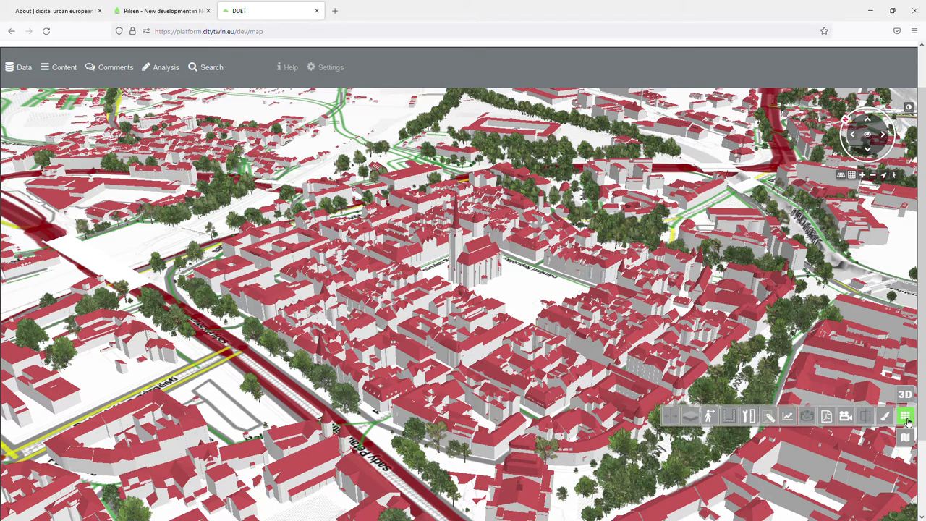
click(811, 419)
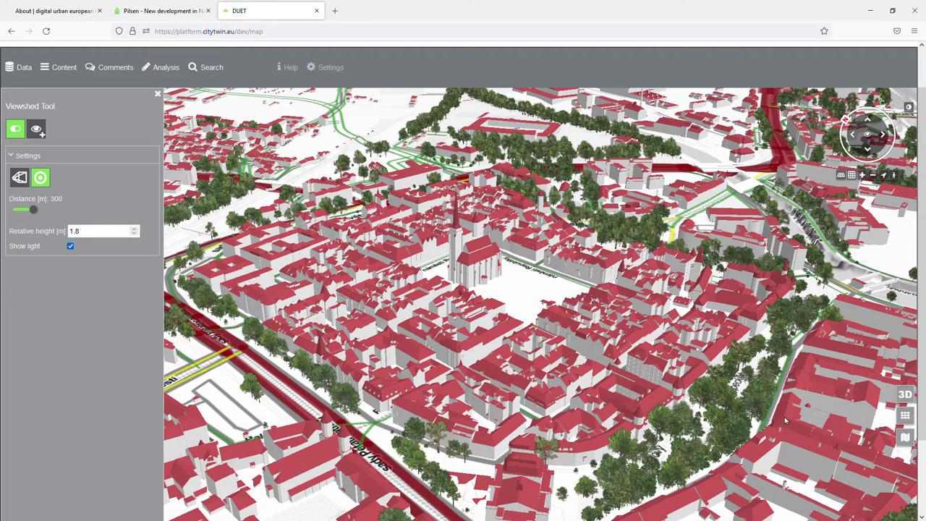
click(36, 127)
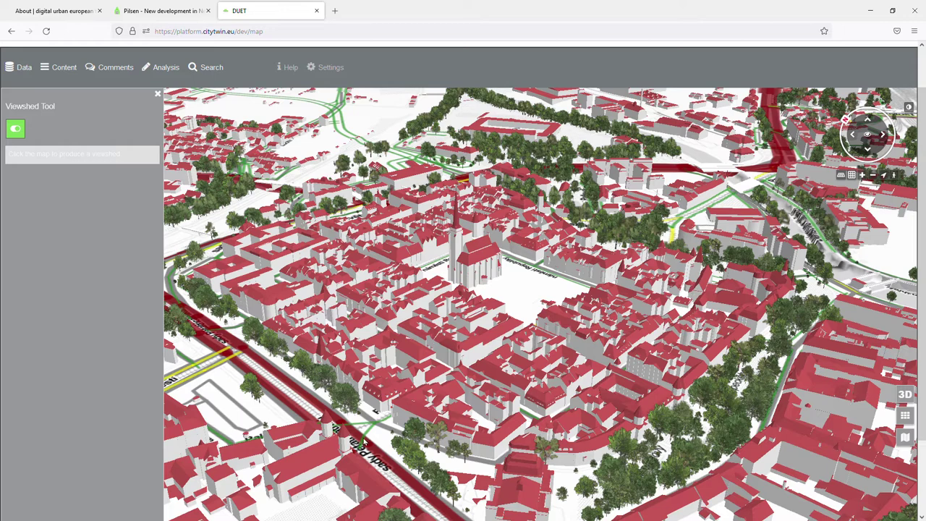
click(369, 442)
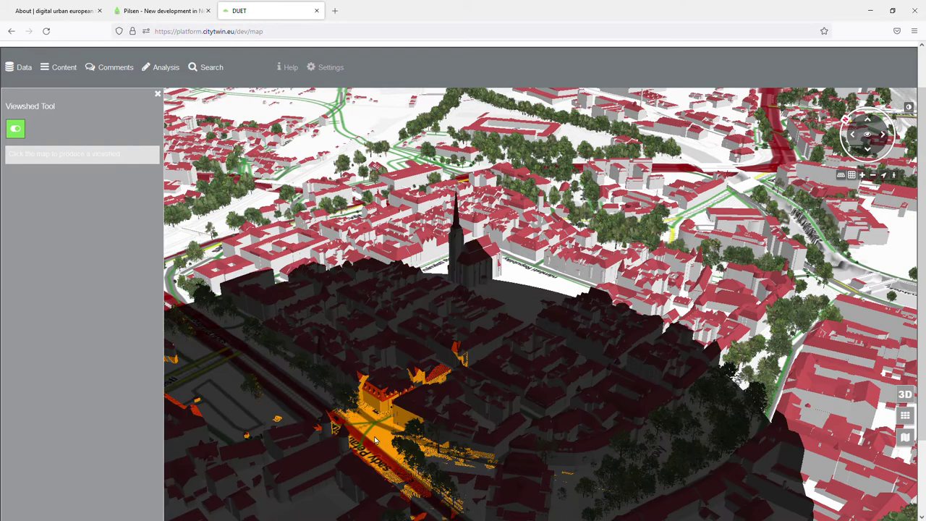
- Place the viewshed point on the open square beside the church in the old town and close the Viewshed Tool
click(429, 388)
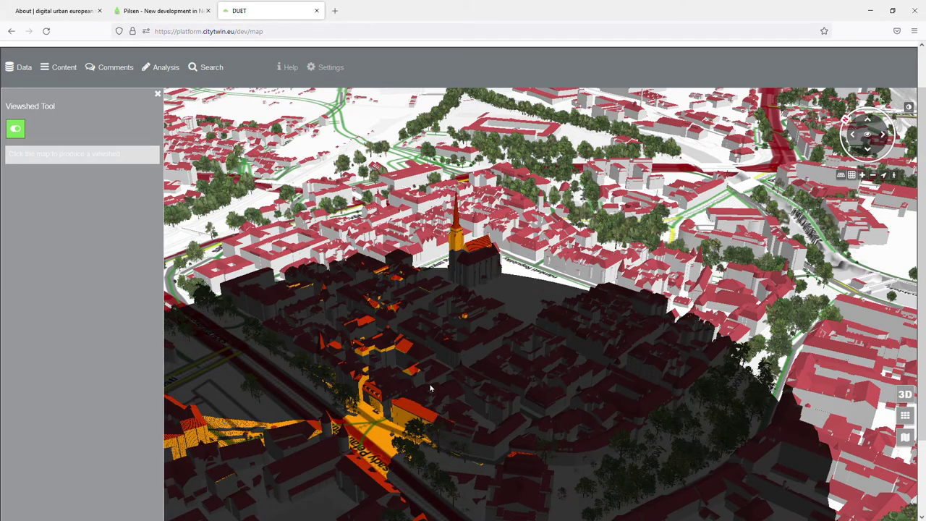
click(474, 364)
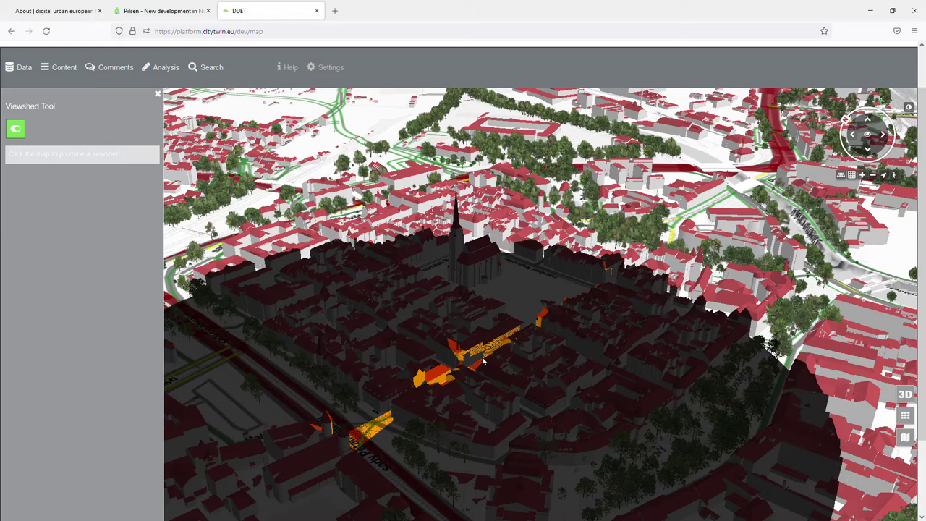
click(515, 340)
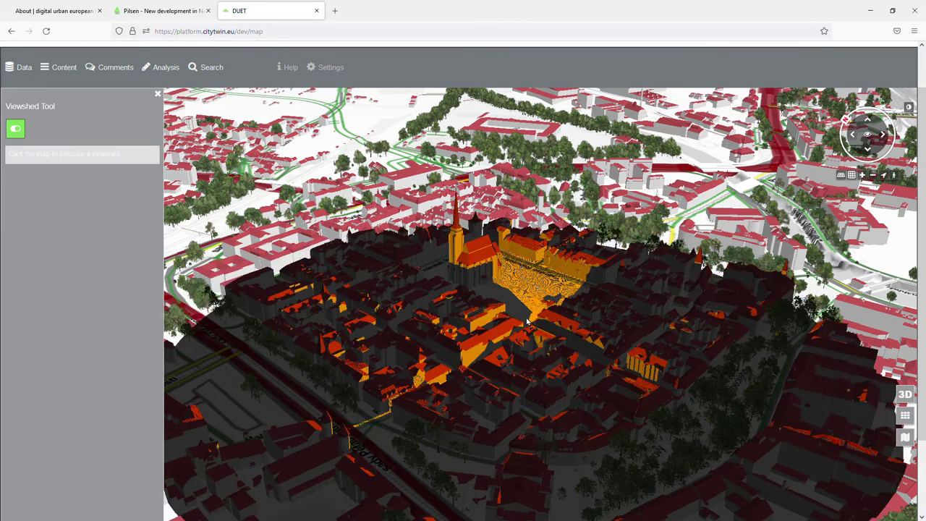
click(532, 305)
click(531, 291)
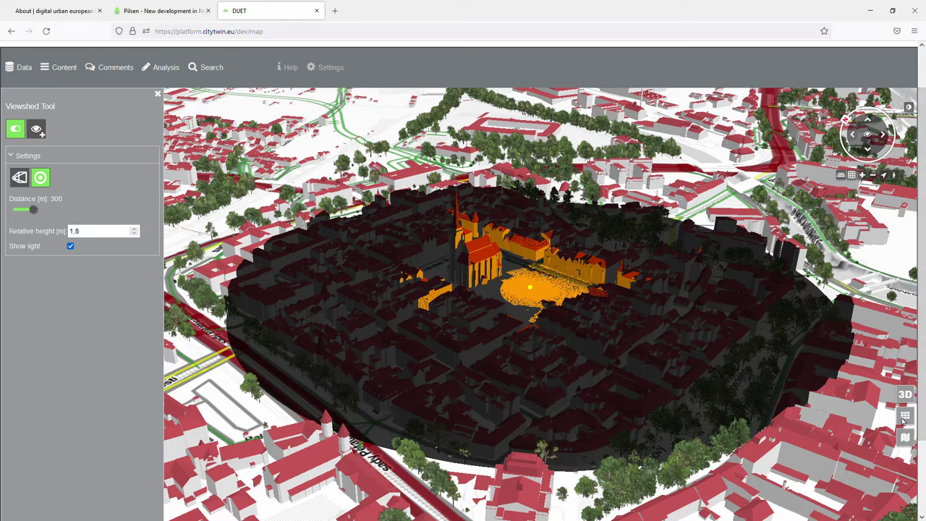
click(158, 96)
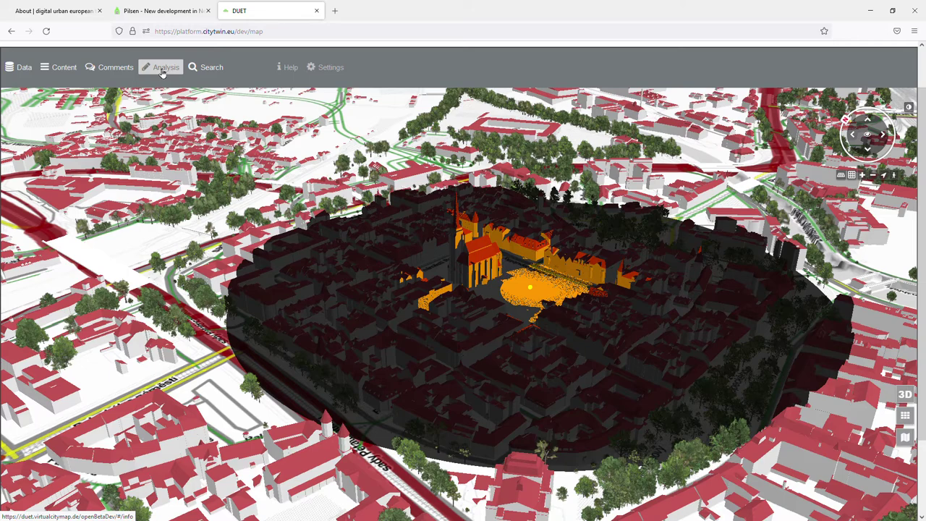
- Open the road network analysis and add the road segments at the junction of Prešovská and sady Pětatřicátníků
click(162, 71)
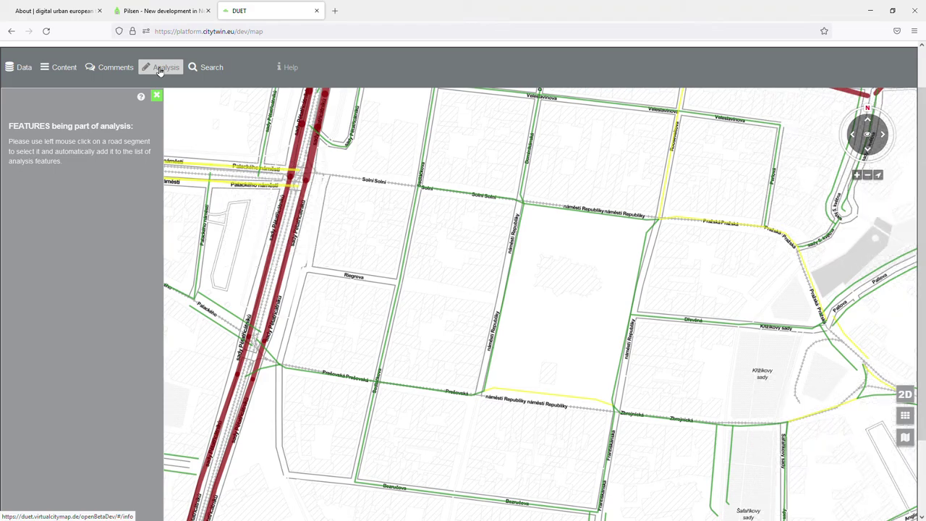
scroll(571, 329, down, 1)
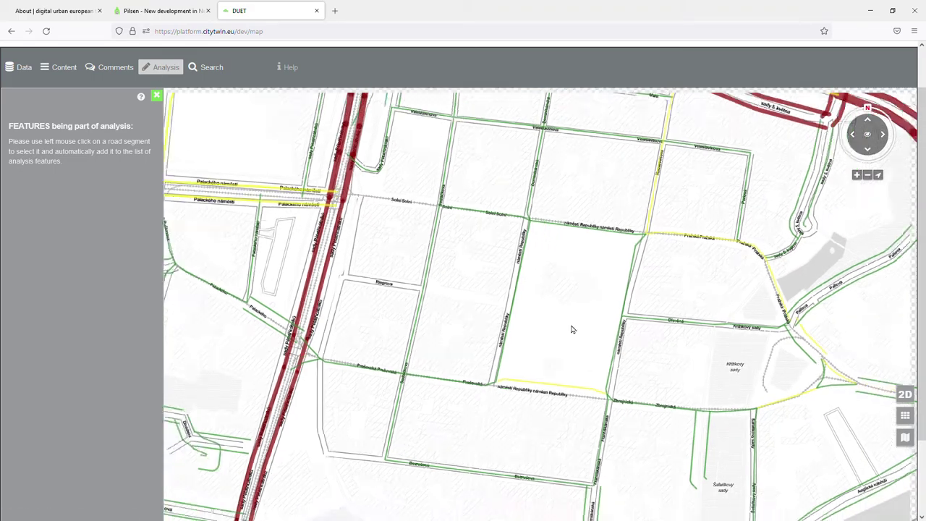
scroll(571, 329, down, 2)
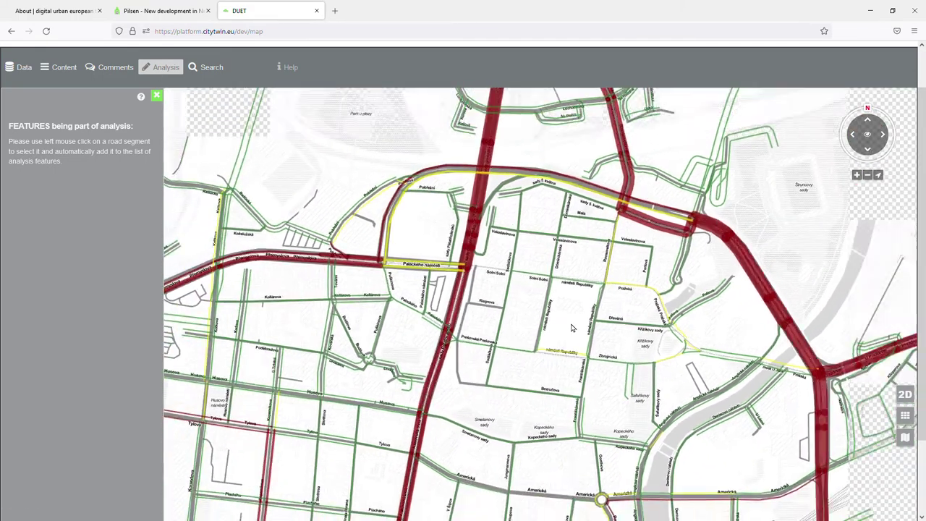
scroll(571, 329, down, 1)
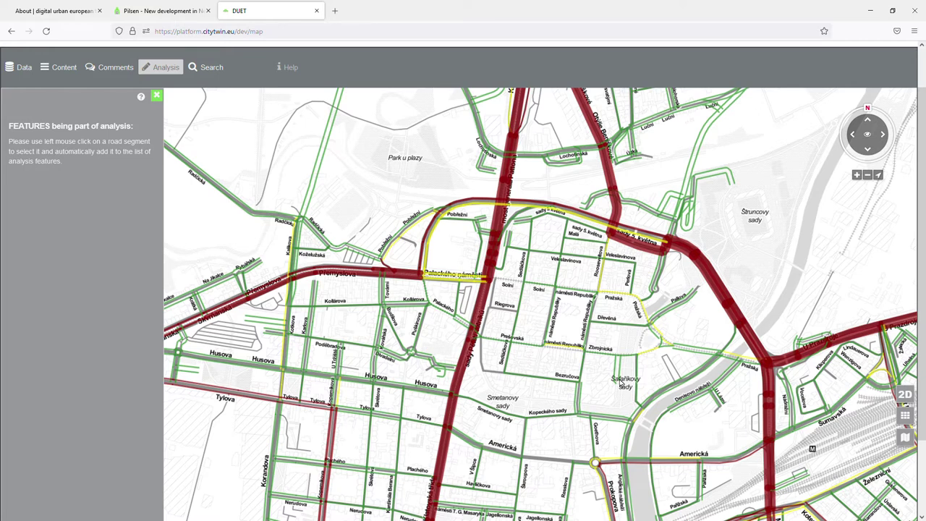
drag(570, 320, 519, 316)
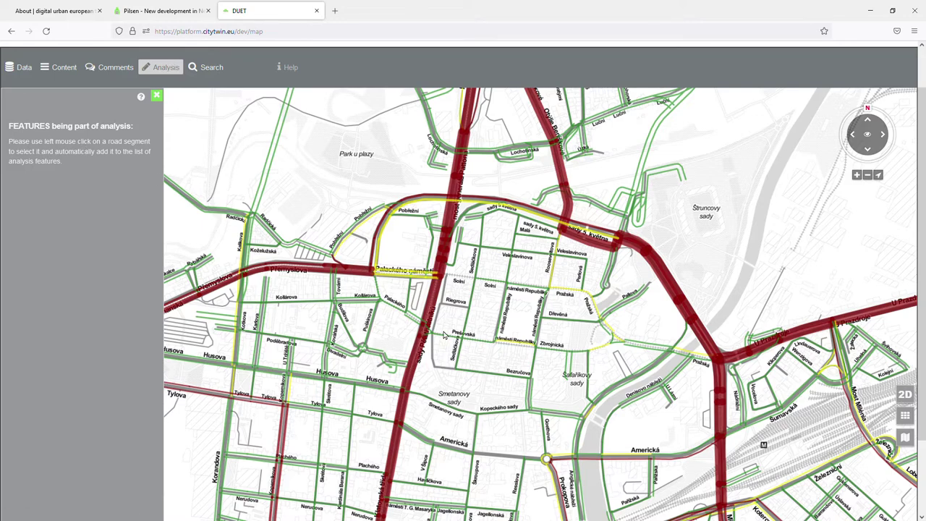
scroll(444, 333, up, 2)
click(418, 332)
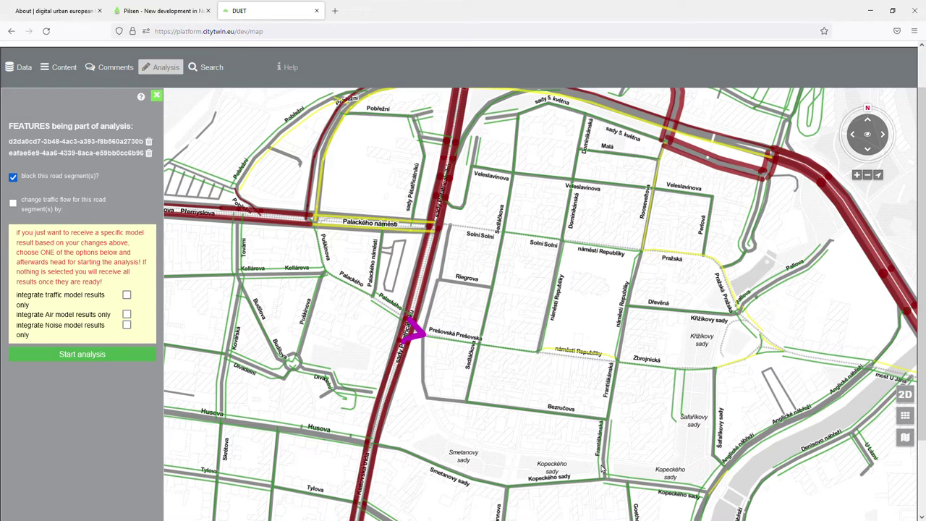
- Add segments of Františkánská and Šafaříkovy sady and both directions of the road leading to most U Jána to the analysis
click(604, 456)
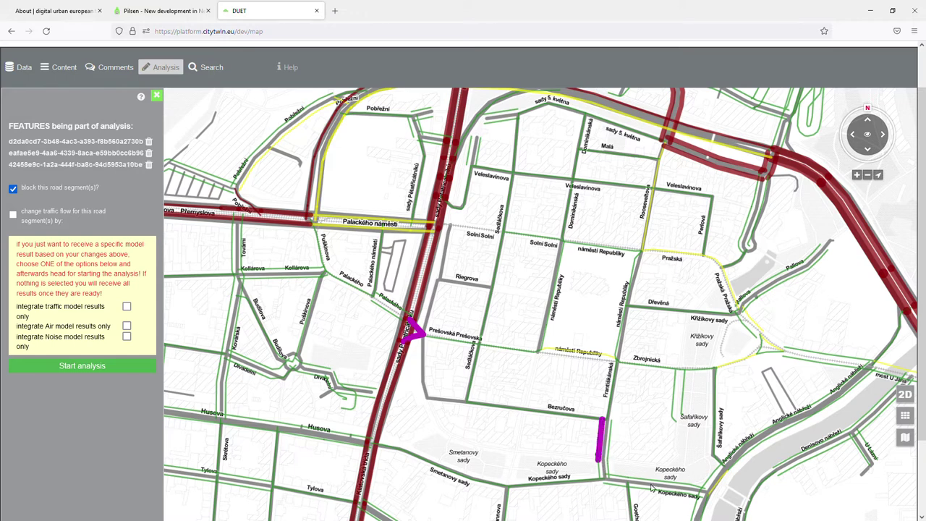
click(717, 429)
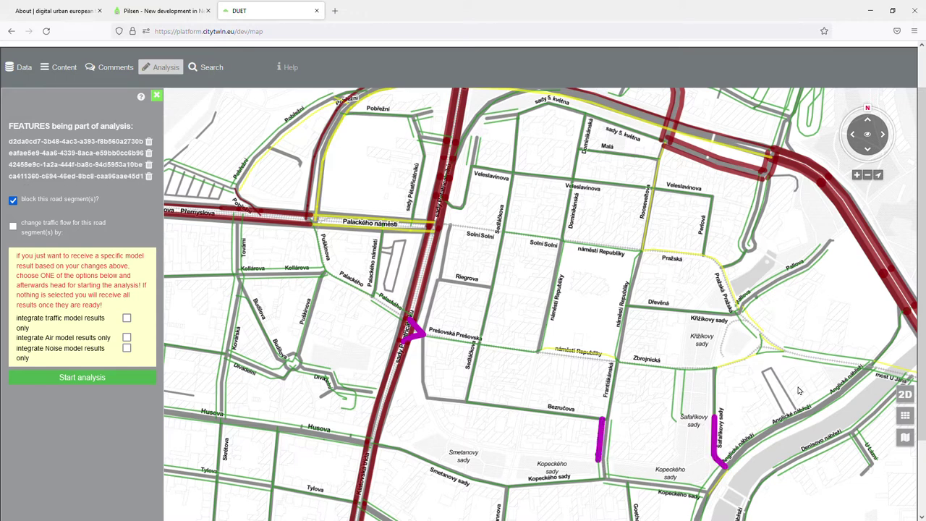
click(818, 366)
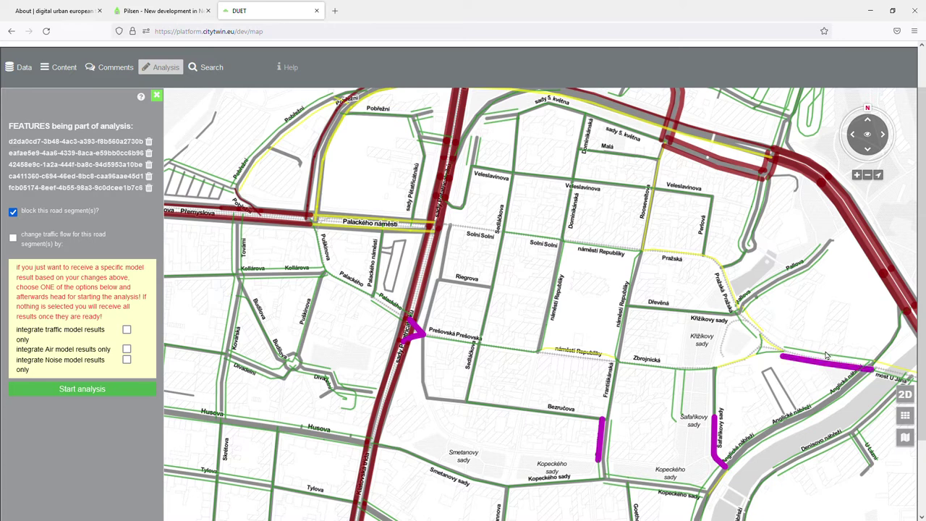
click(828, 356)
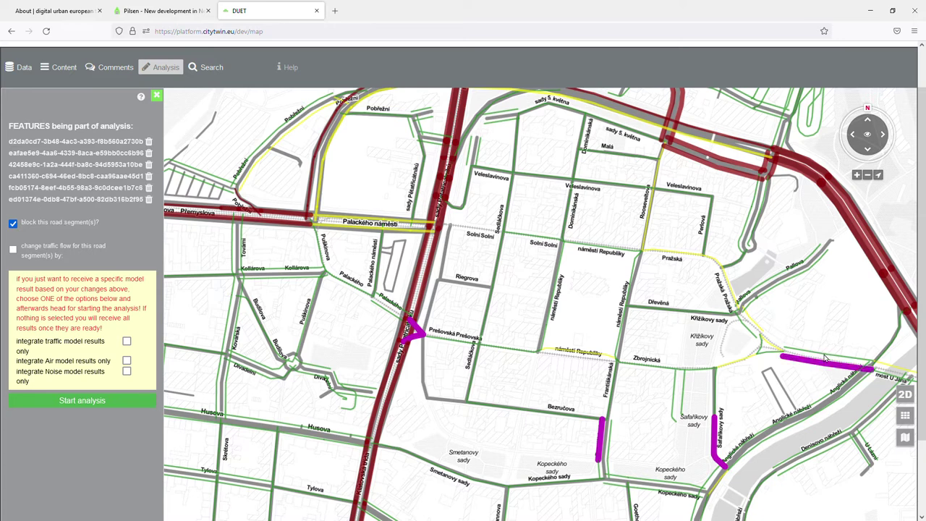
- Add the old town's northern access segments, including Rooseveltova and sady 5. května, plus the second Františkánská segment to the analysis
click(768, 197)
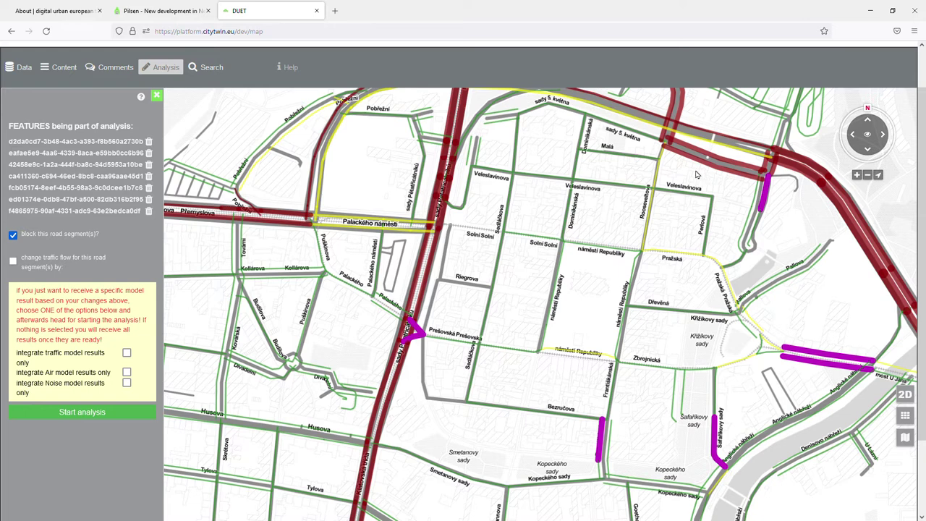
click(662, 154)
click(632, 132)
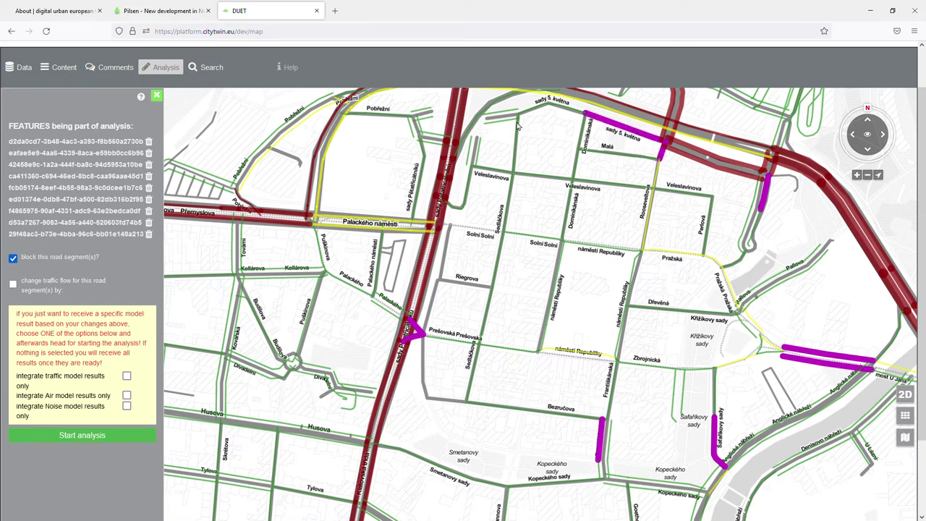
click(451, 206)
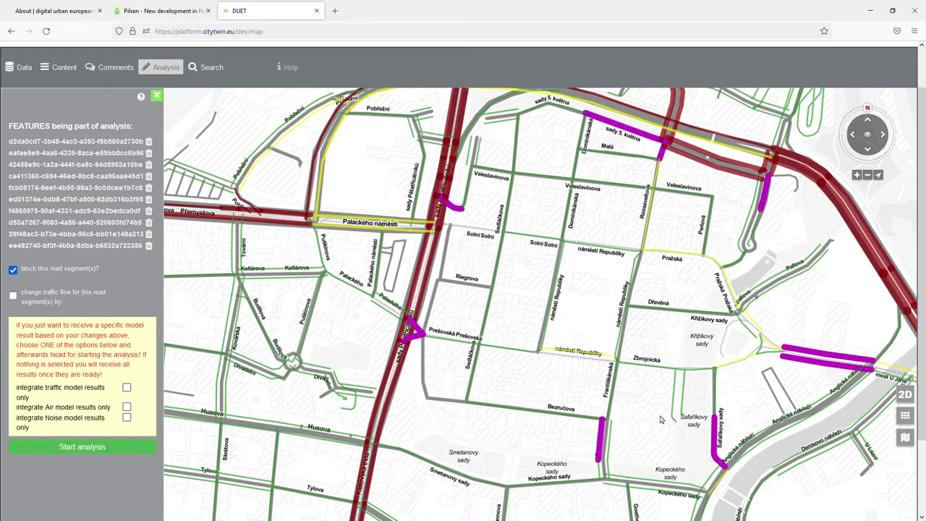
click(609, 444)
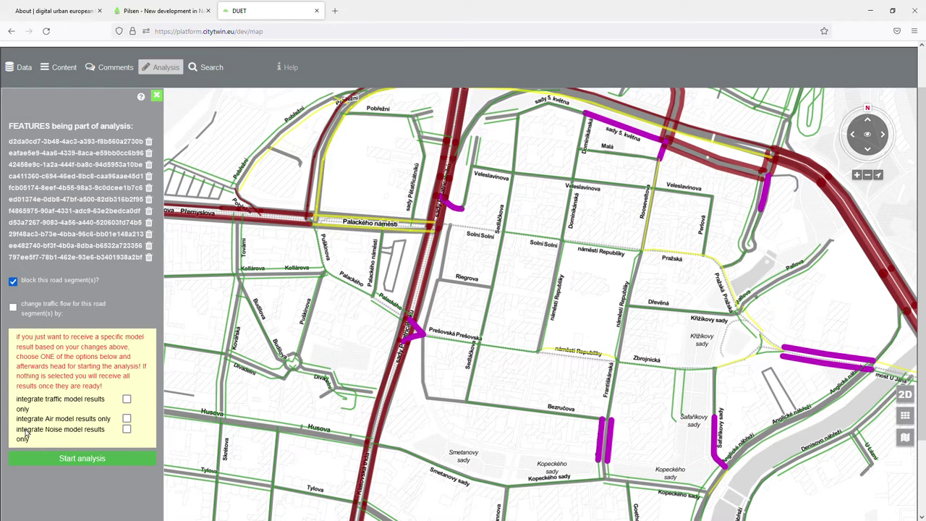
- Start the analysis with the selected road segments blocked and view the pending processes in the data view
click(95, 463)
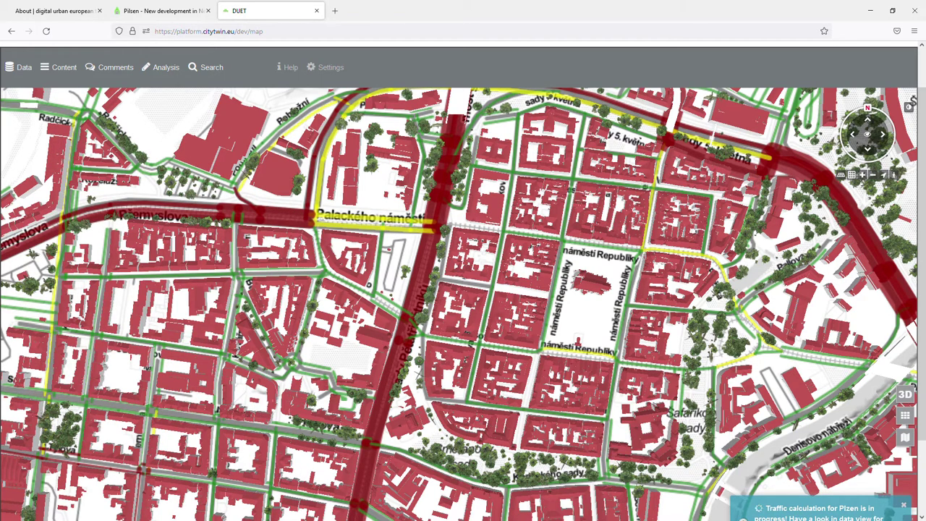
click(18, 68)
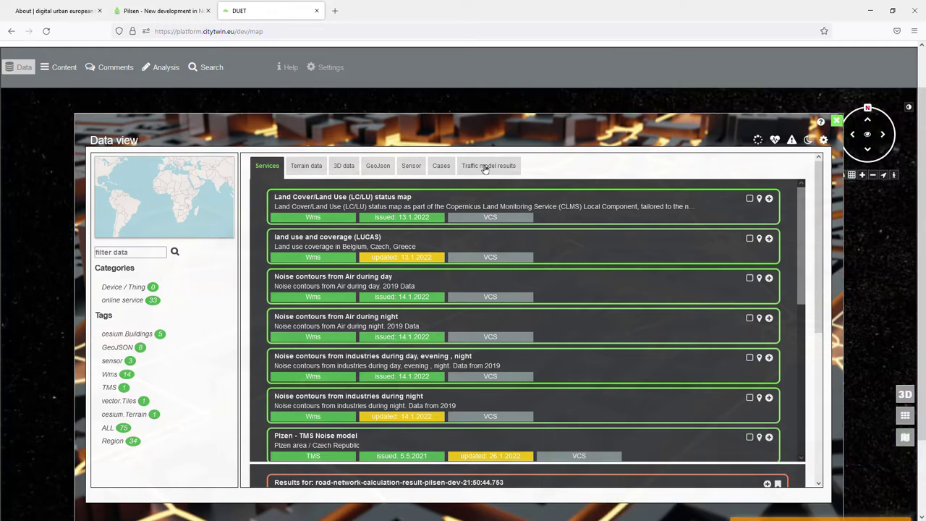
click(757, 141)
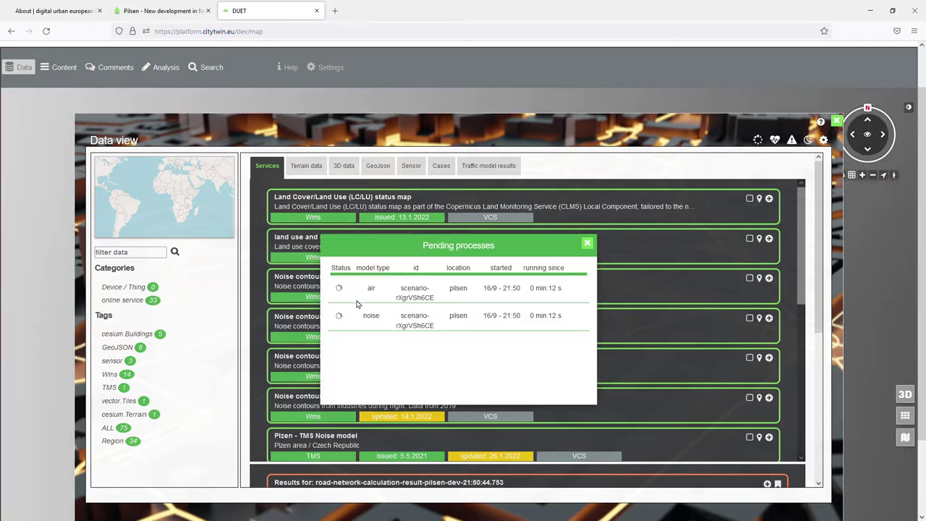
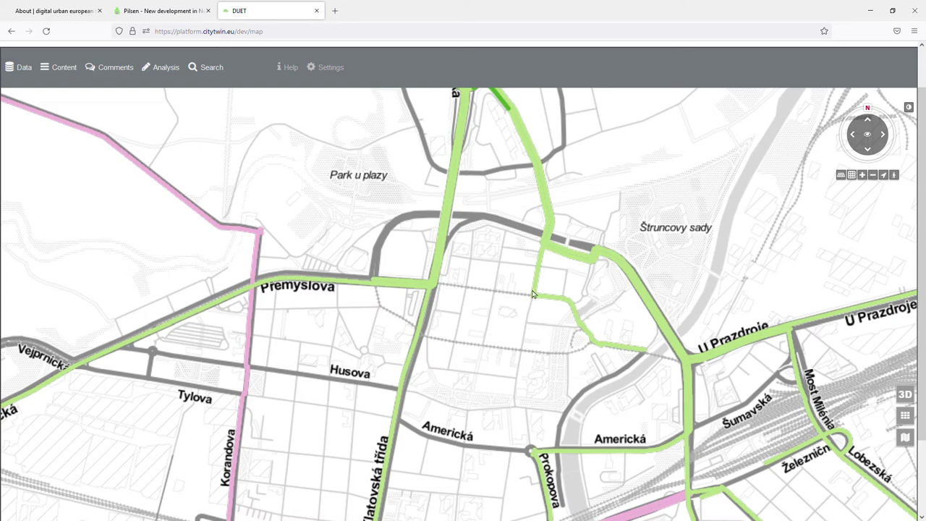
- Examine the calculated traffic and air results on the road network across the centre and outskirts of Pilsen
scroll(528, 298, down, 1)
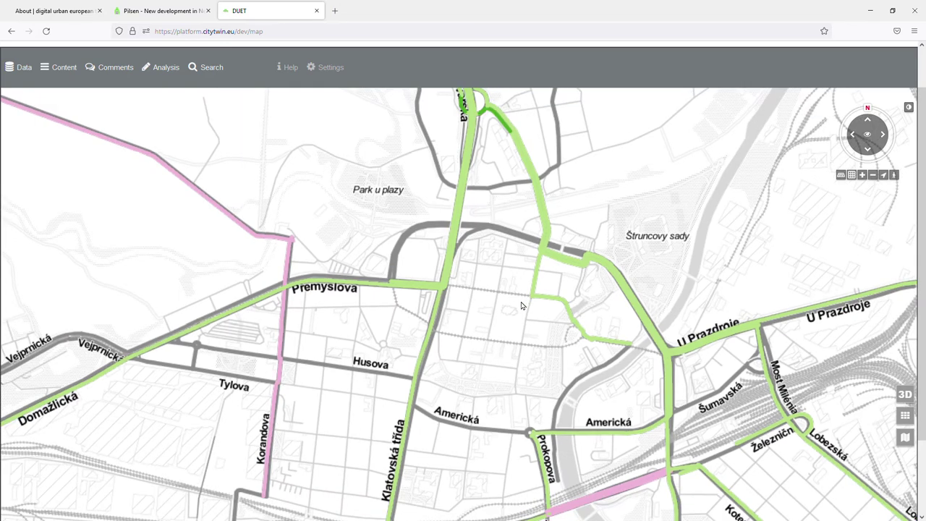
scroll(520, 305, down, 1)
scroll(520, 305, down, 1)
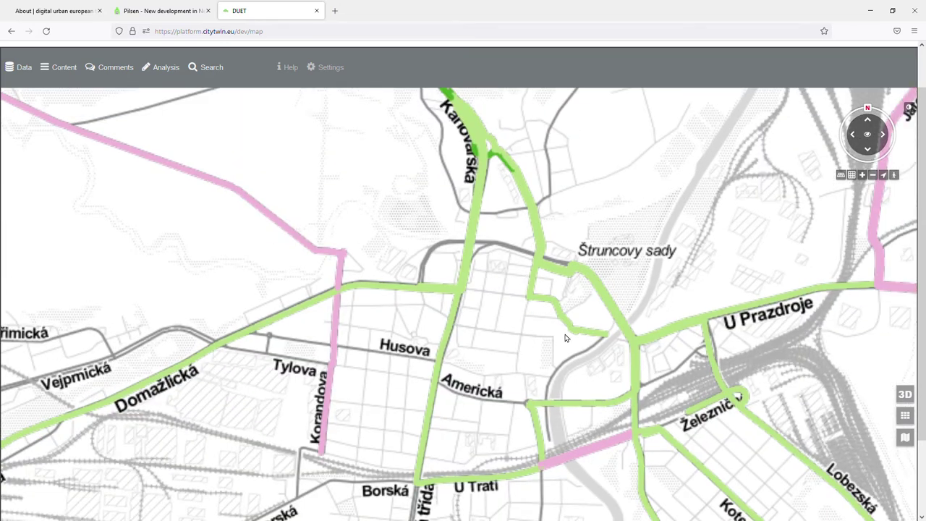
drag(496, 352, 368, 377)
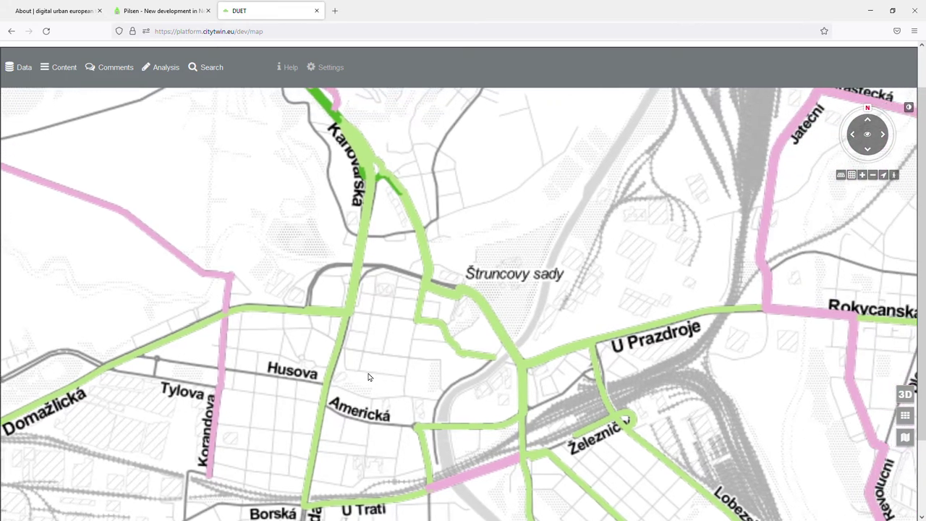
scroll(415, 342, down, 3)
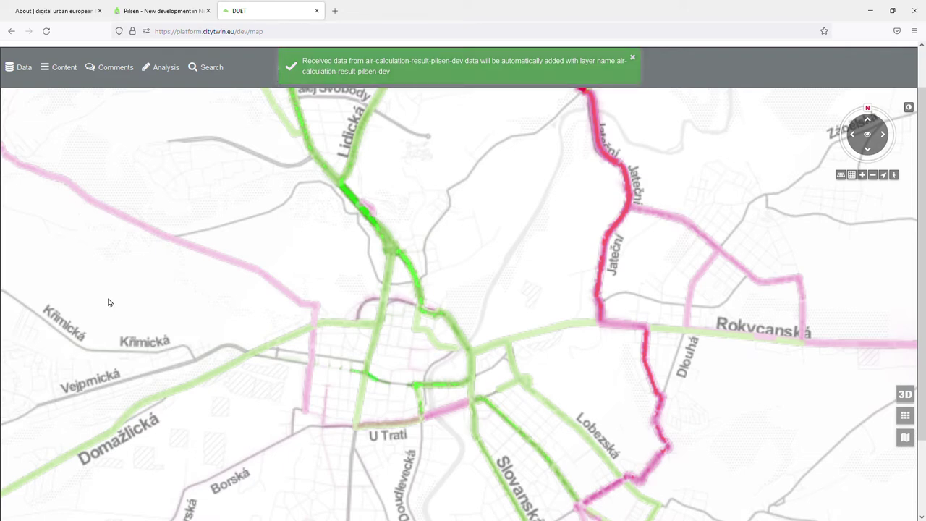
scroll(417, 188, down, 3)
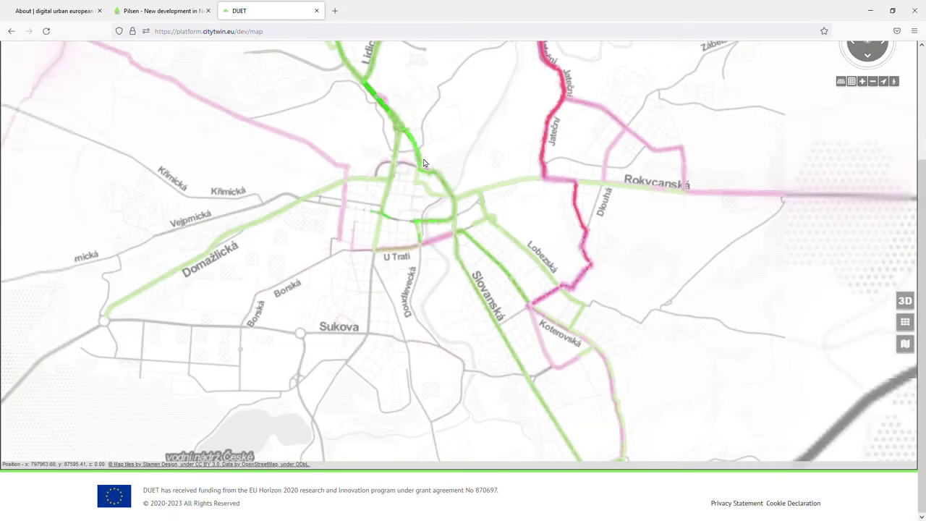
drag(424, 163, 496, 261)
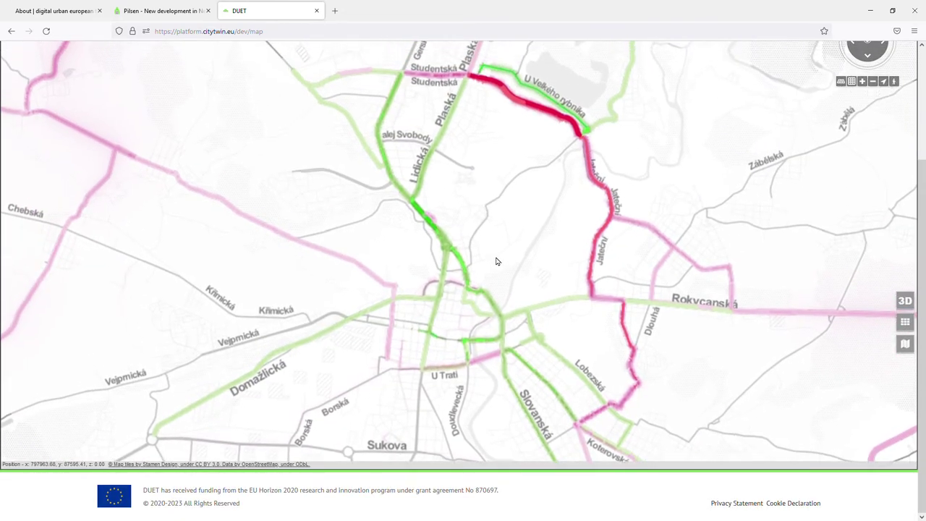
scroll(242, 111, up, 1)
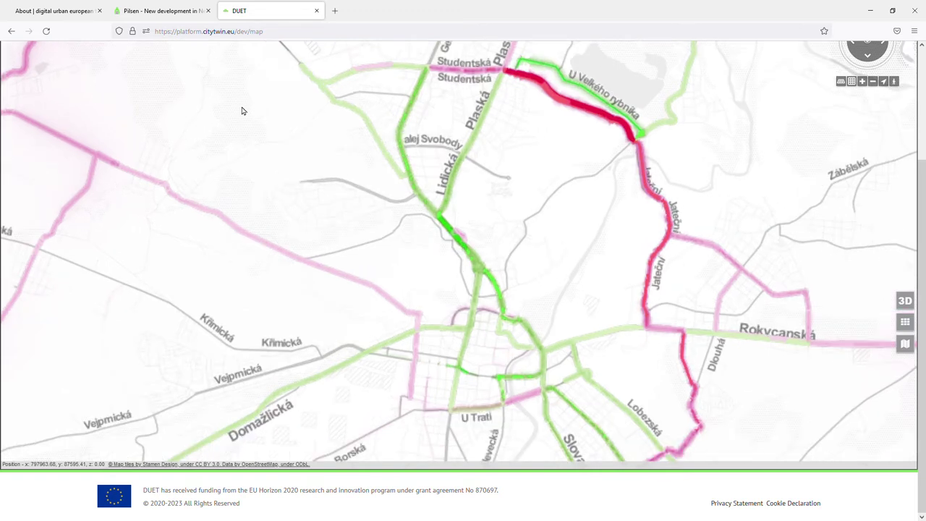
- Set the map's rendering quality to the highest level and close the settings
drag(920, 178, 922, 62)
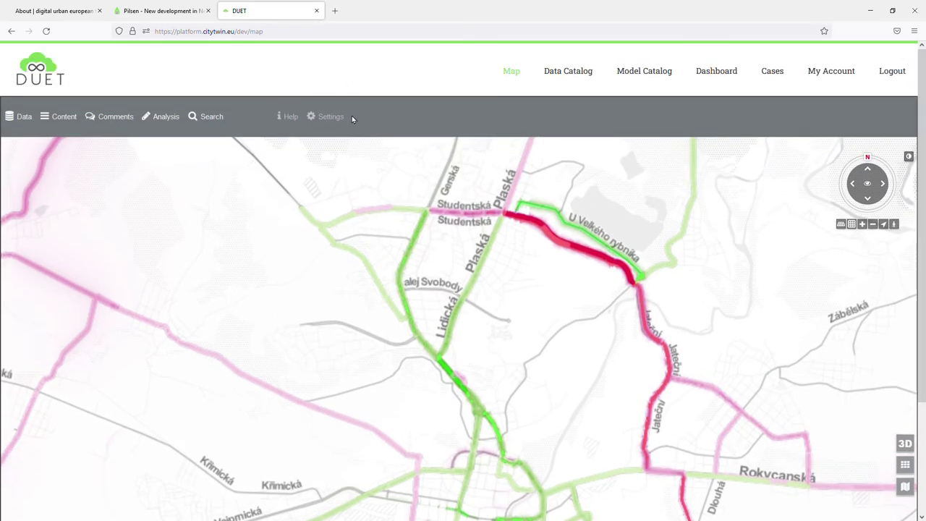
click(326, 116)
click(60, 195)
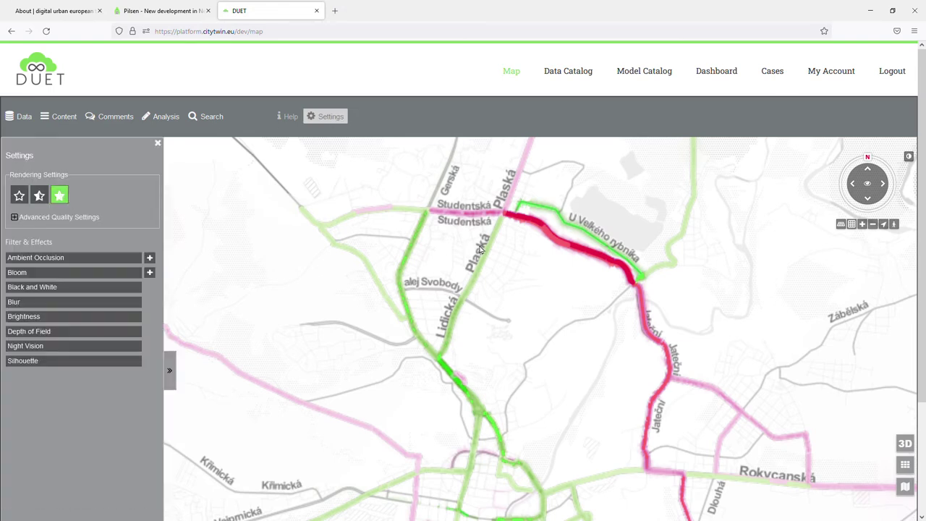
drag(554, 343, 551, 288)
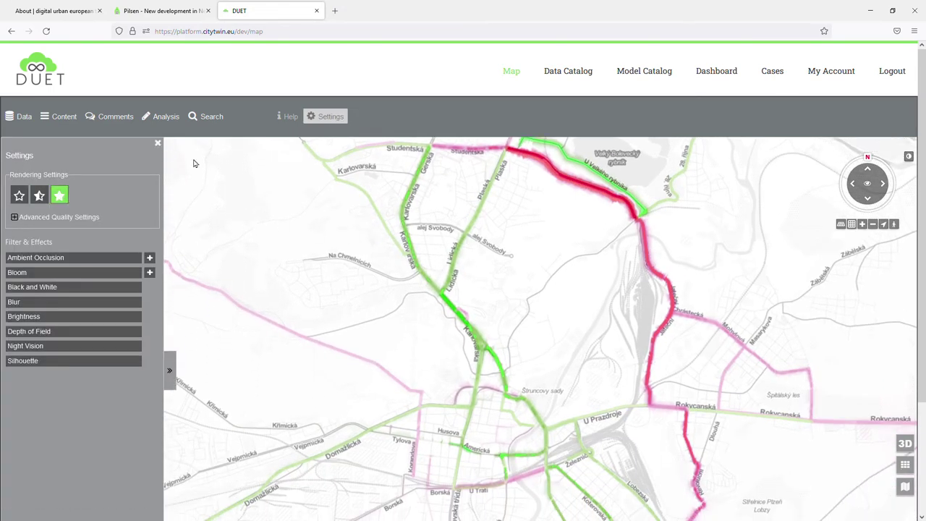
click(159, 143)
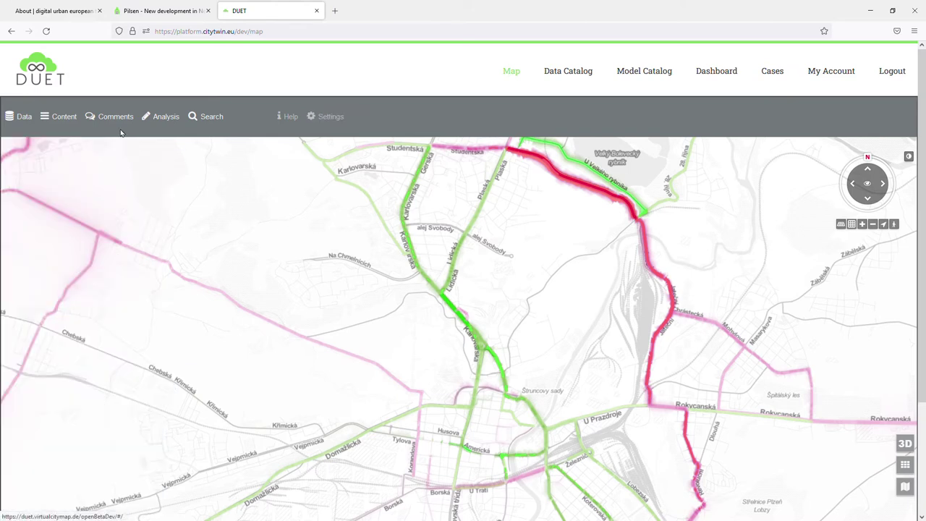
- Hide the traffic delta layer and examine the air calculation delta alone across central Pilsen
click(48, 118)
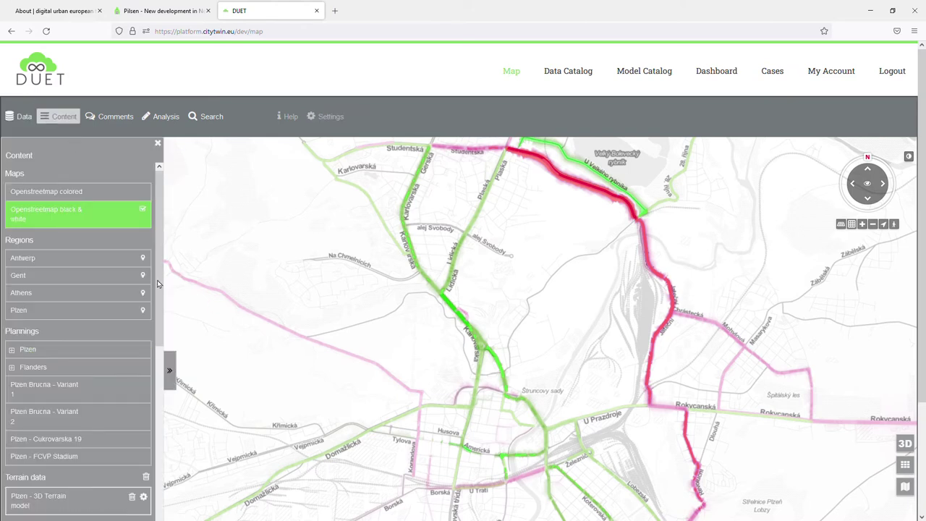
drag(156, 288, 157, 481)
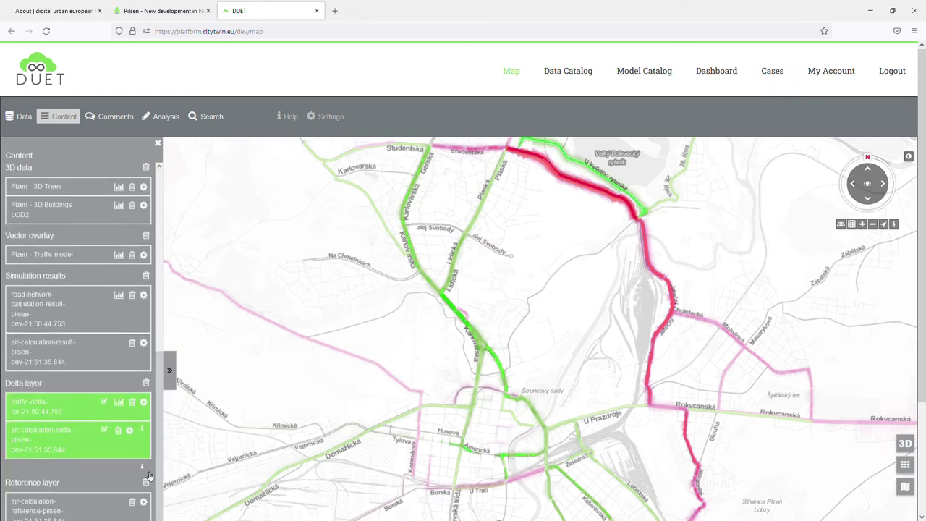
click(75, 403)
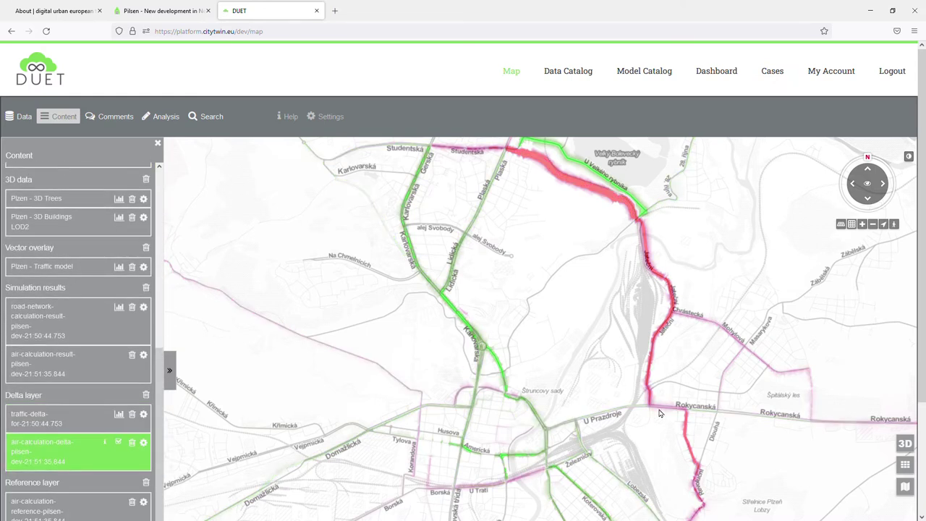
drag(547, 375, 555, 312)
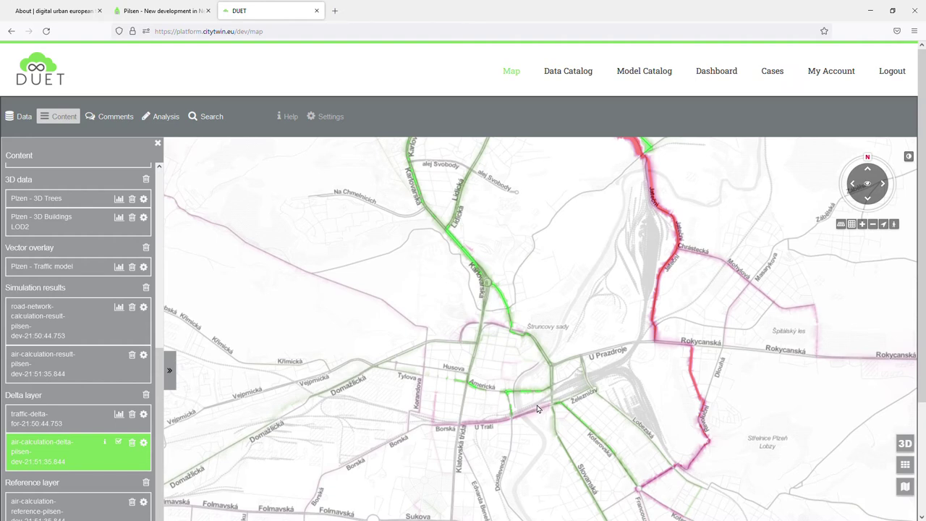
scroll(498, 371, up, 3)
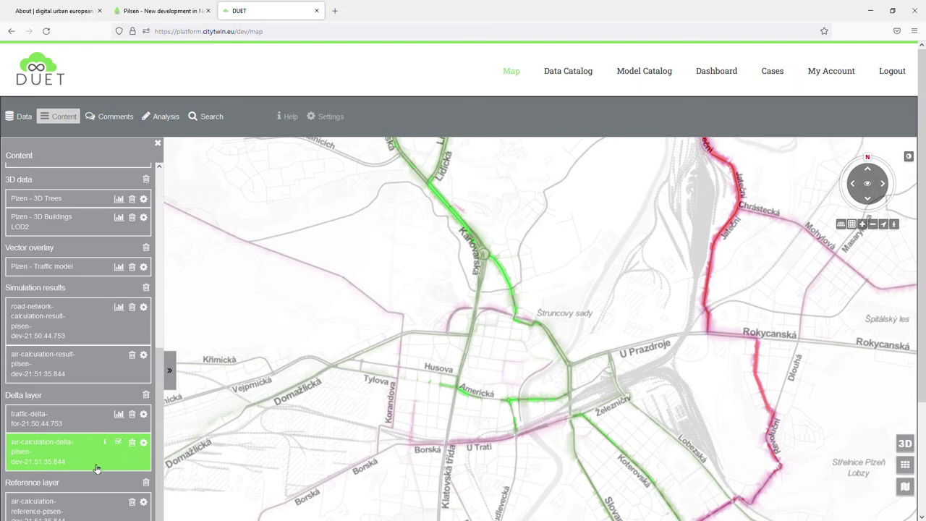
- Display the air and road-network calculation results together in place of the air delta, toggling the air result off and on to compare them
click(103, 365)
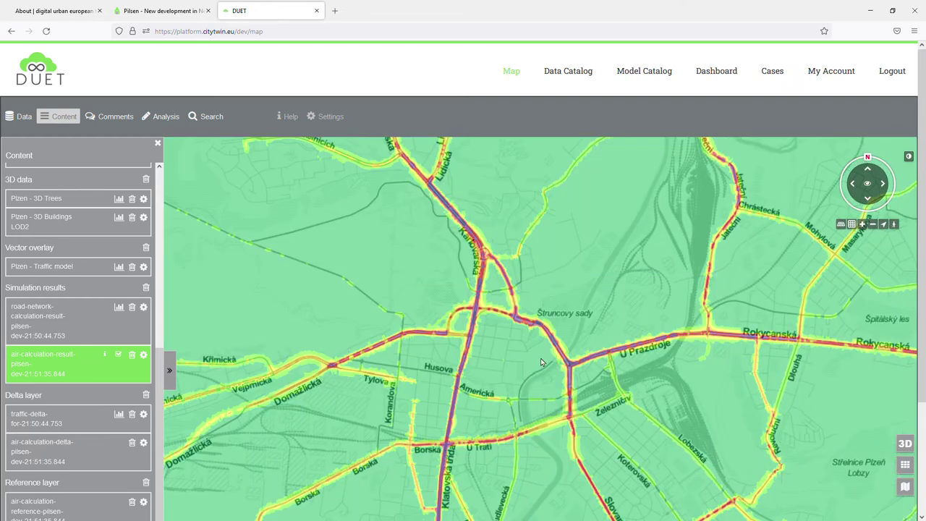
scroll(532, 367, up, 1)
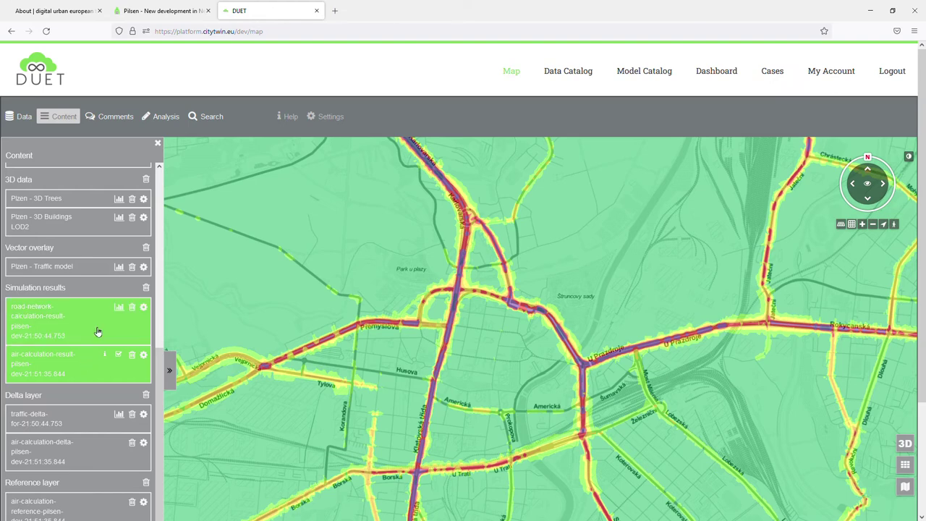
click(93, 355)
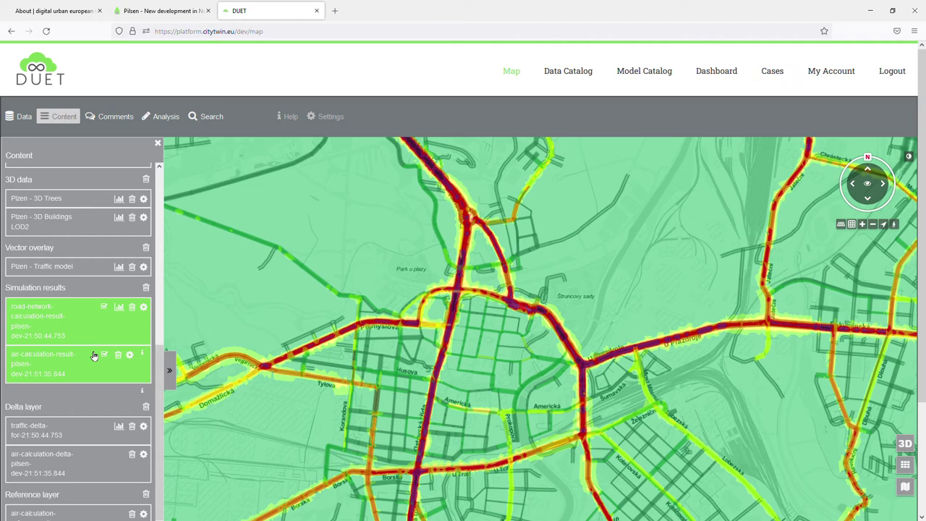
click(93, 355)
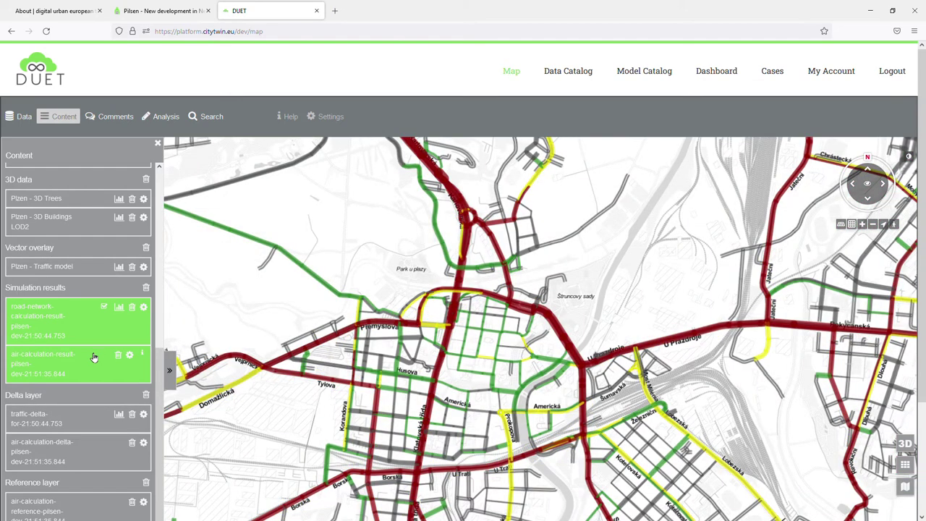
click(94, 369)
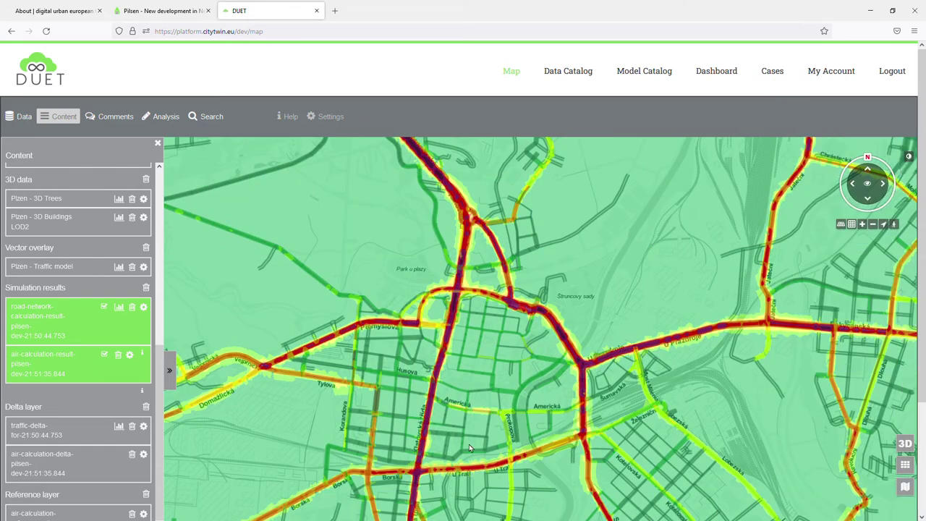
- Add the Plzen 3D Buildings LOD2 and 3D Terrain model, and view the results in perspective over the city centre
click(113, 232)
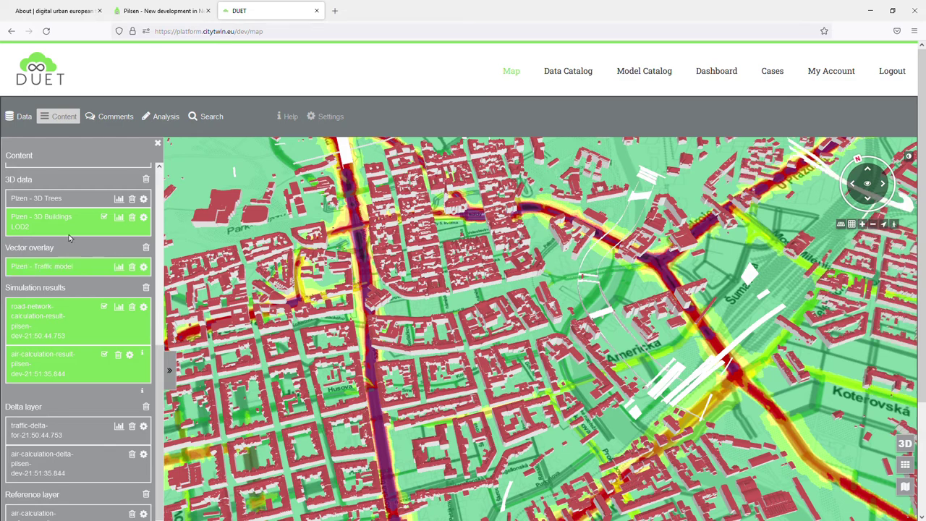
scroll(87, 191, up, 2)
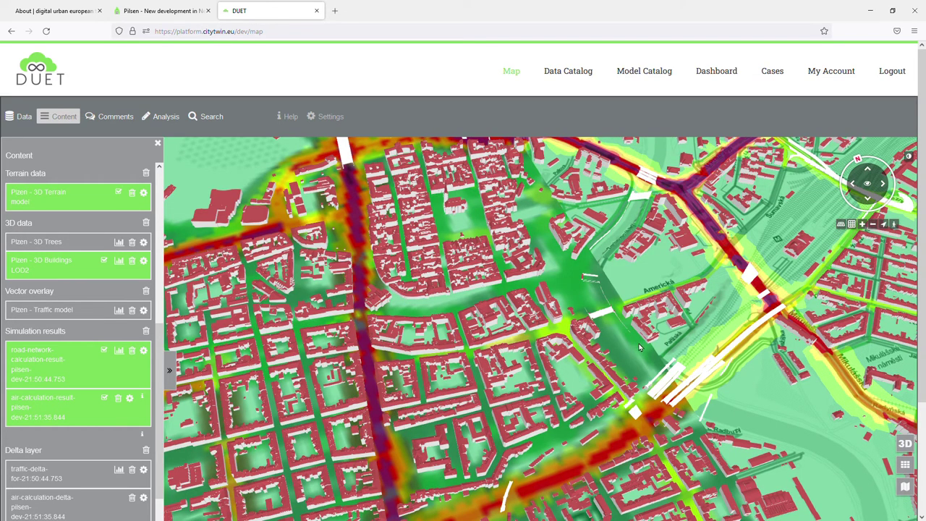
scroll(640, 349, up, 2)
middle_drag(640, 355, 670, 318)
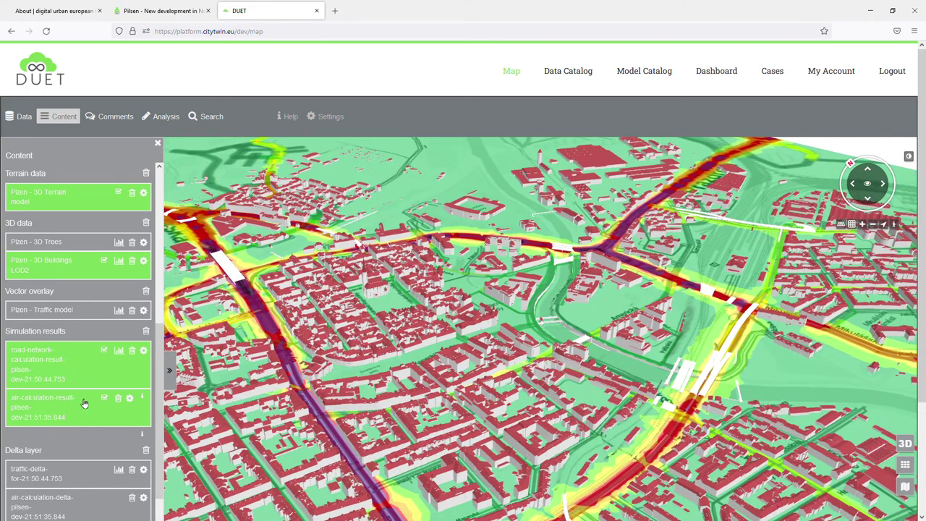
- Hide the air and road-network calculation results and the 3D buildings
click(95, 404)
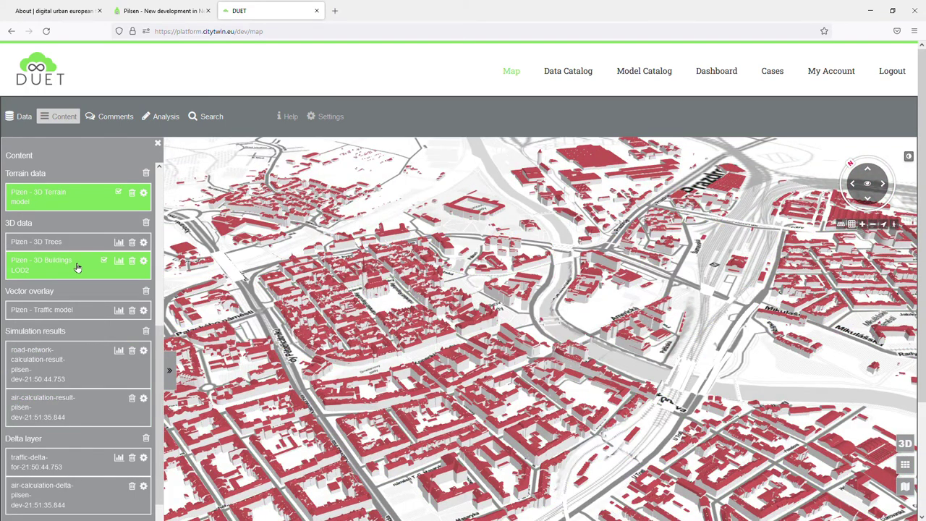
click(77, 268)
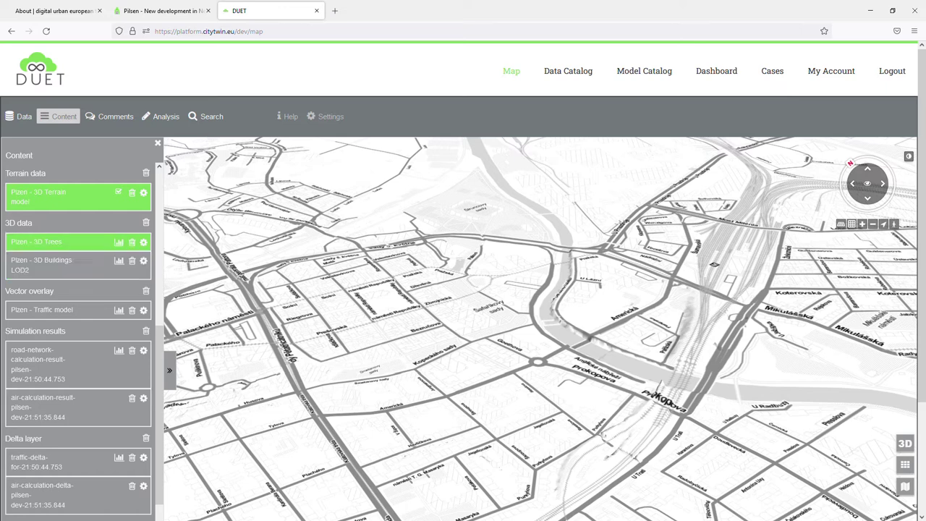
- Check the pending processes in the data view for the noise calculation and close the data view
click(13, 122)
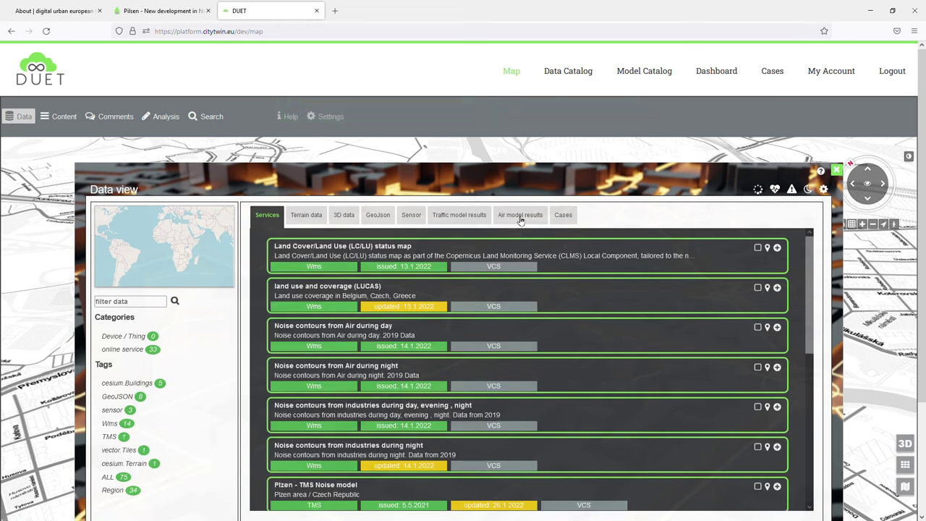
click(757, 189)
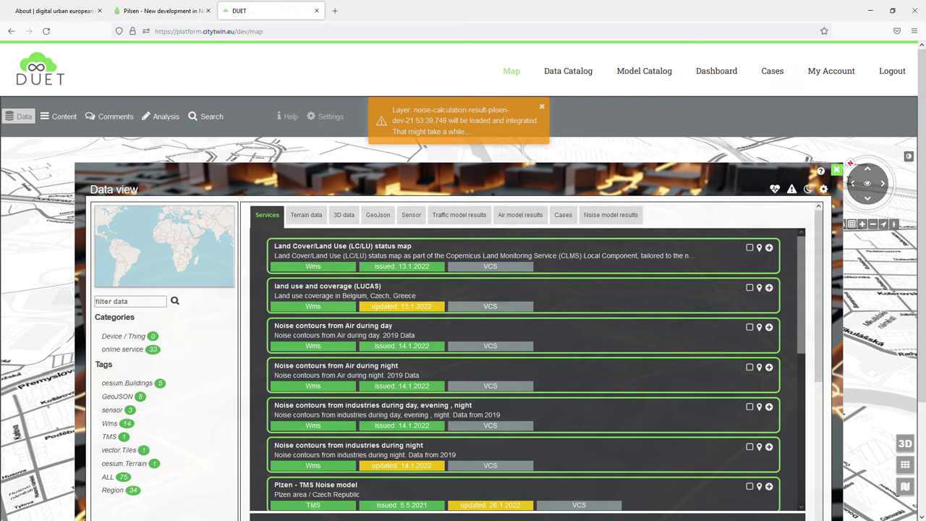
click(837, 170)
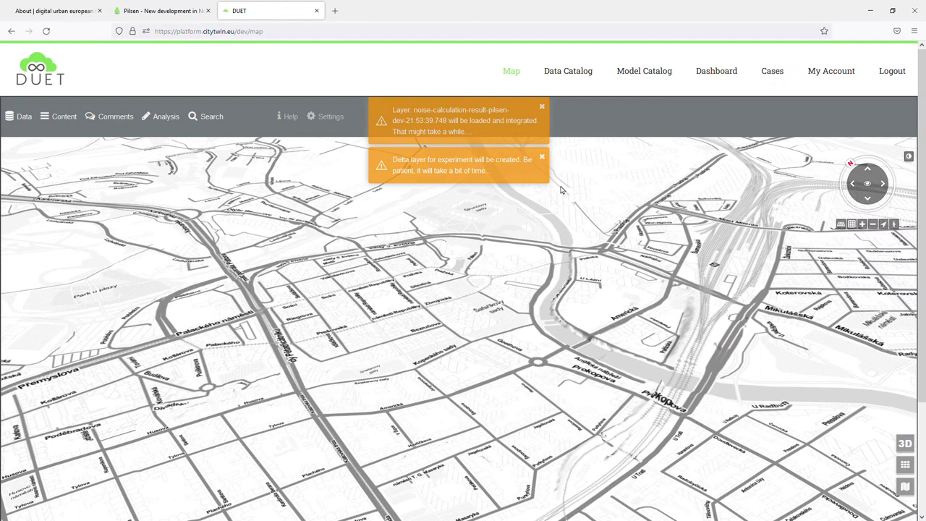
- Jump to the Plzen region and show the traffic, air and noise delta layers together
click(57, 117)
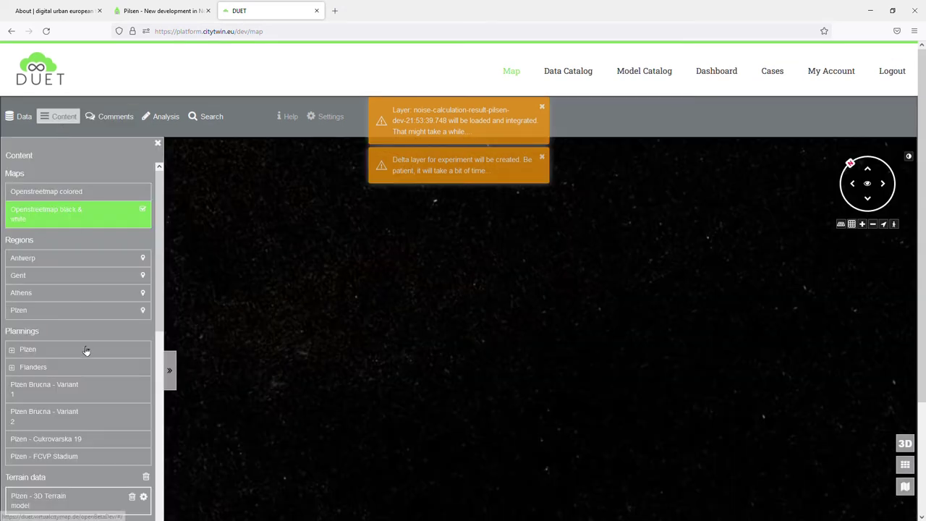
click(85, 350)
click(128, 316)
scroll(127, 353, down, 2)
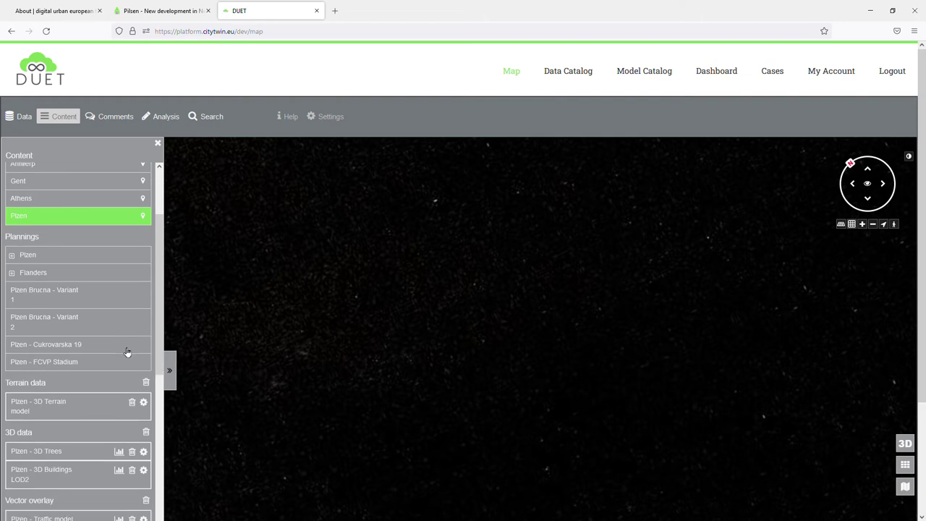
scroll(127, 352, down, 7)
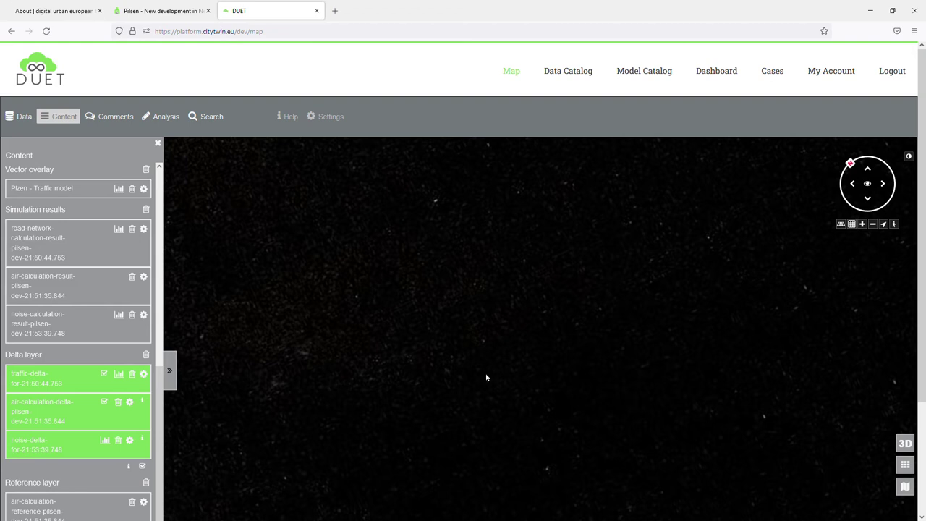
- Try to bring the delta layers back into the 3D view by recentring on the Plzen region again
drag(536, 412, 537, 383)
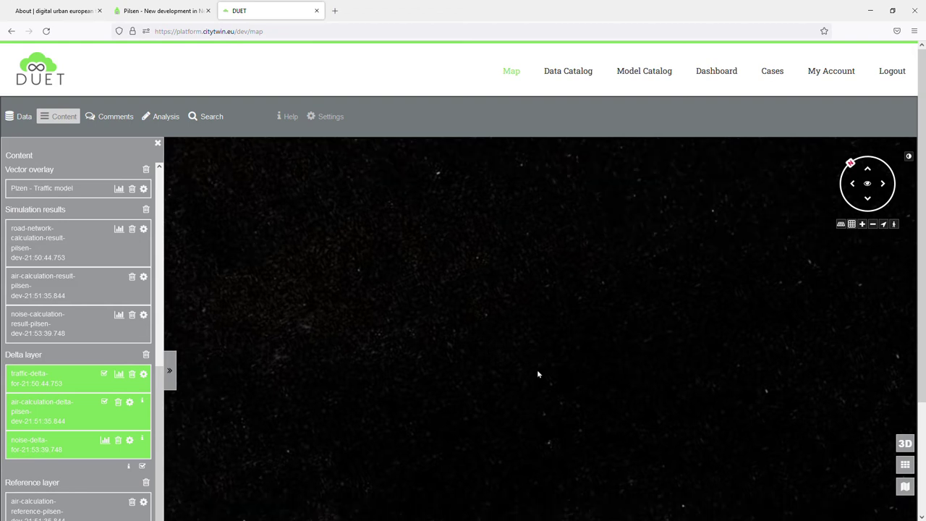
scroll(537, 373, down, 2)
scroll(537, 373, up, 2)
scroll(166, 391, up, 10)
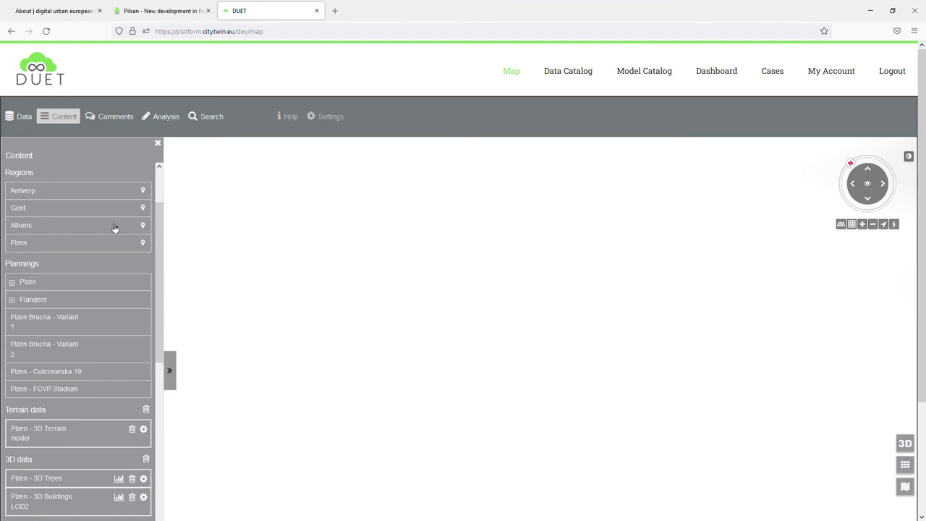
click(50, 244)
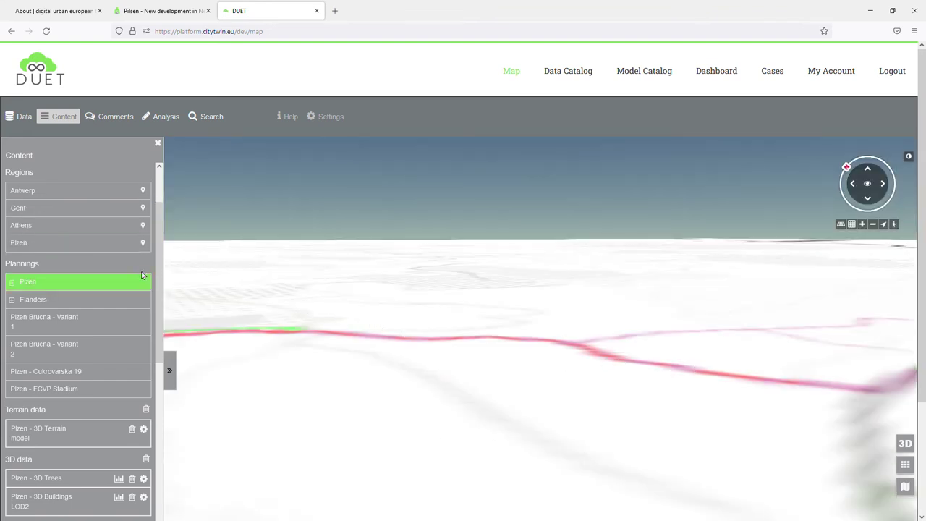
scroll(165, 313, down, 2)
drag(165, 312, 158, 438)
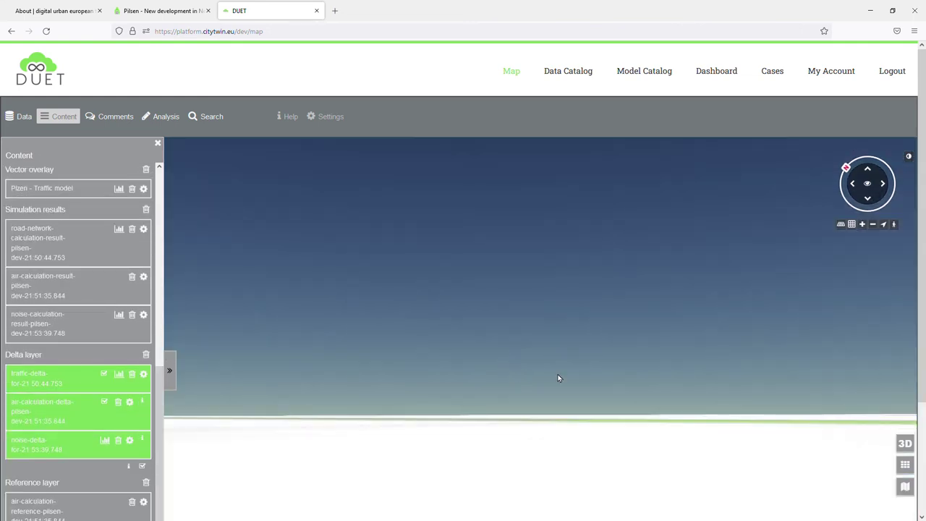
- Switch the map to 2D and widen the view to show the deltas across Pilsen's city centre
click(885, 444)
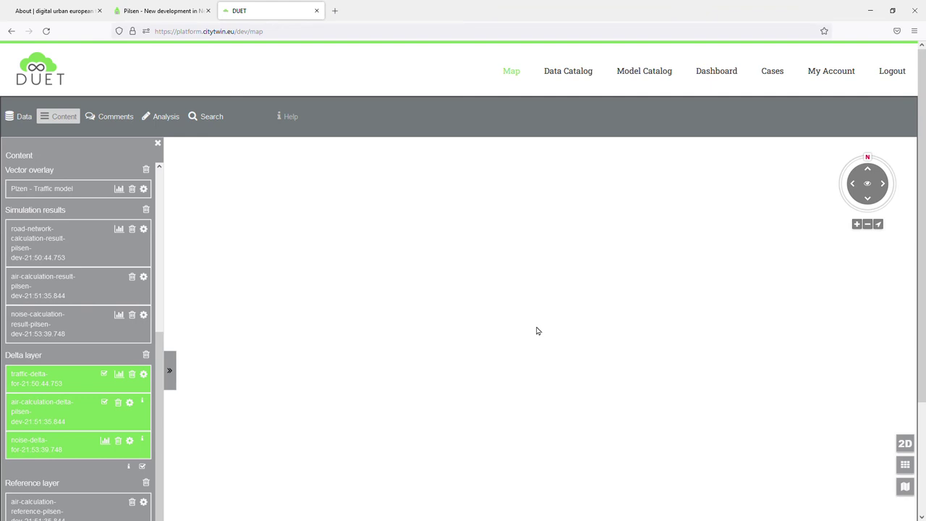
click(867, 224)
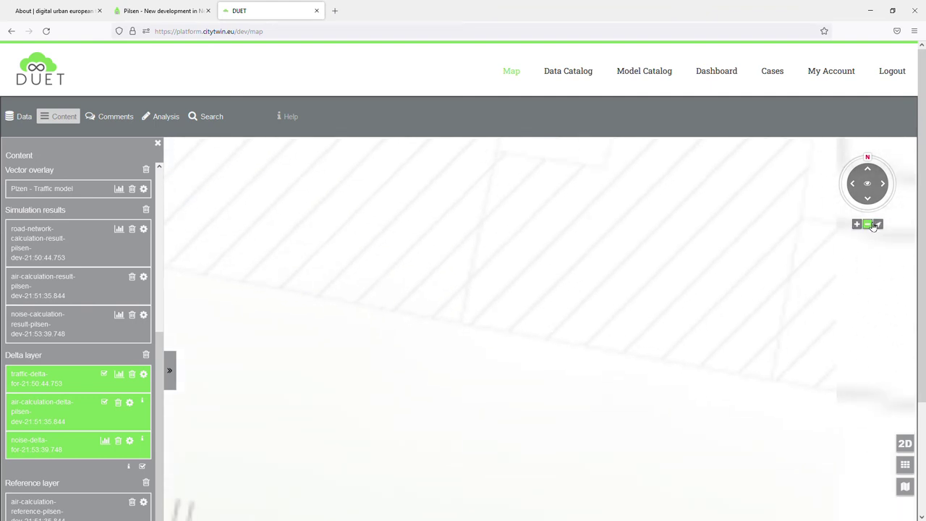
click(872, 226)
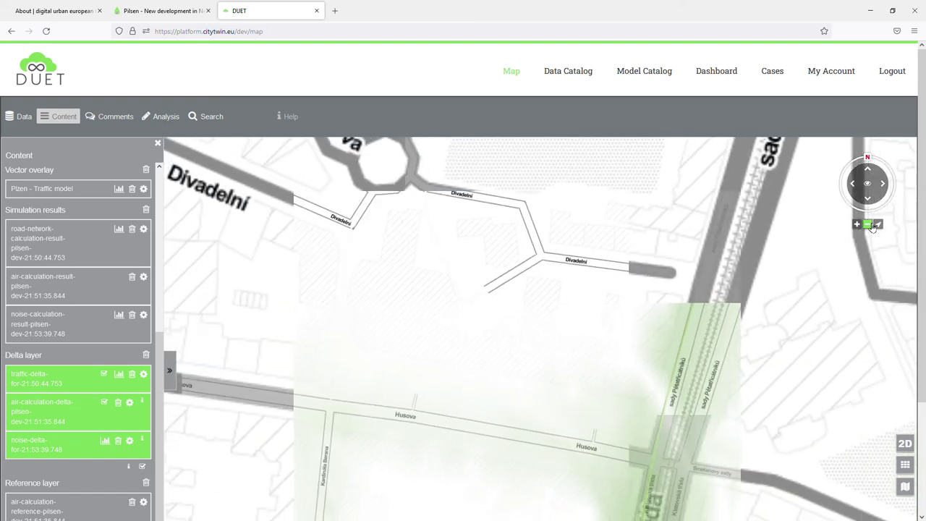
click(872, 226)
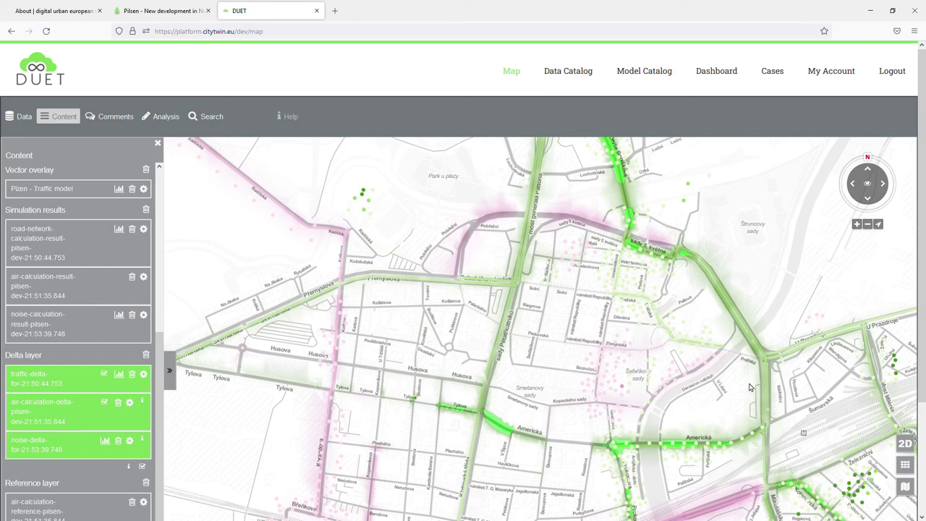
- Examine the combined traffic, air and noise deltas across Pilsen, and inspect the traffic delta metadata of a red segment on the eastern route
scroll(751, 389, down, 5)
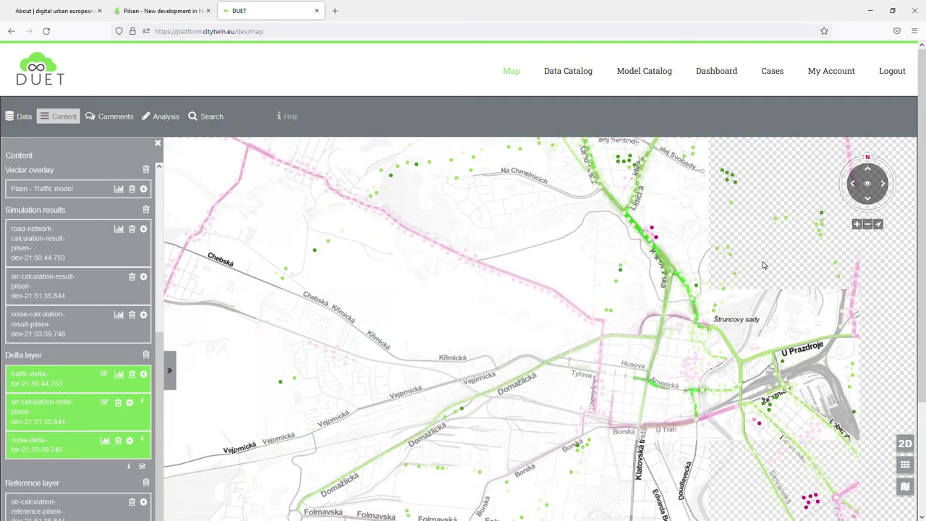
drag(756, 287, 590, 284)
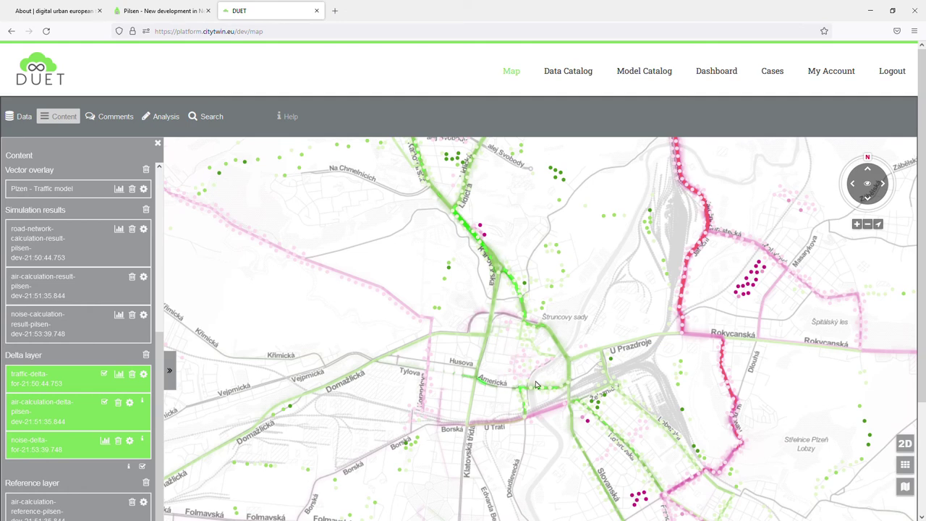
scroll(617, 250, down, 2)
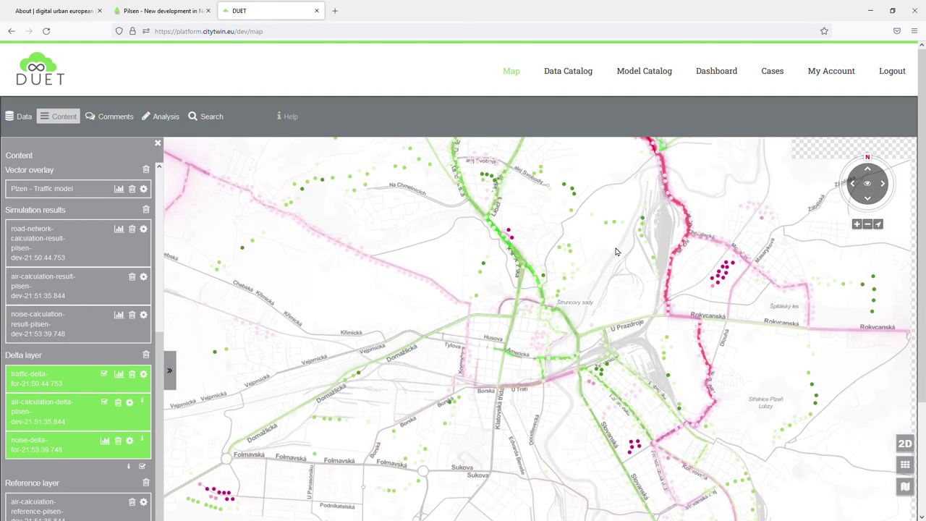
scroll(610, 246, down, 2)
scroll(655, 258, up, 2)
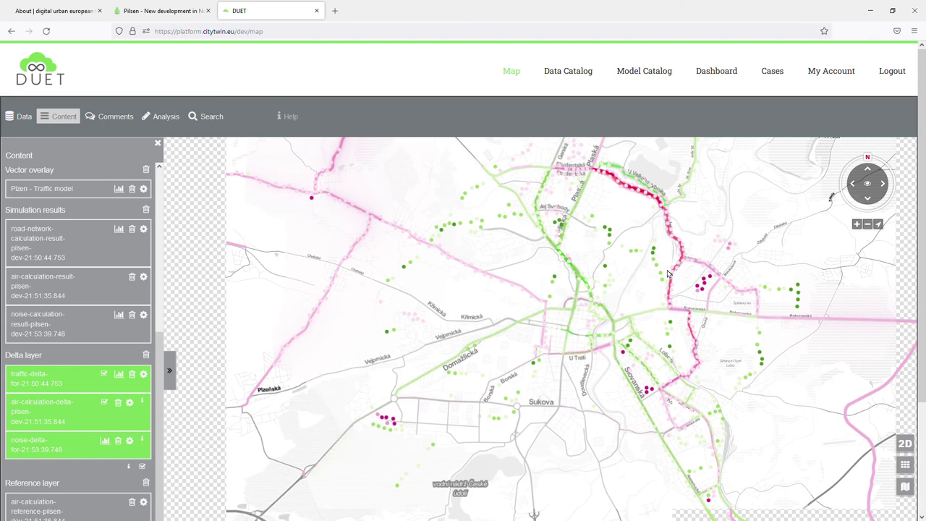
click(678, 241)
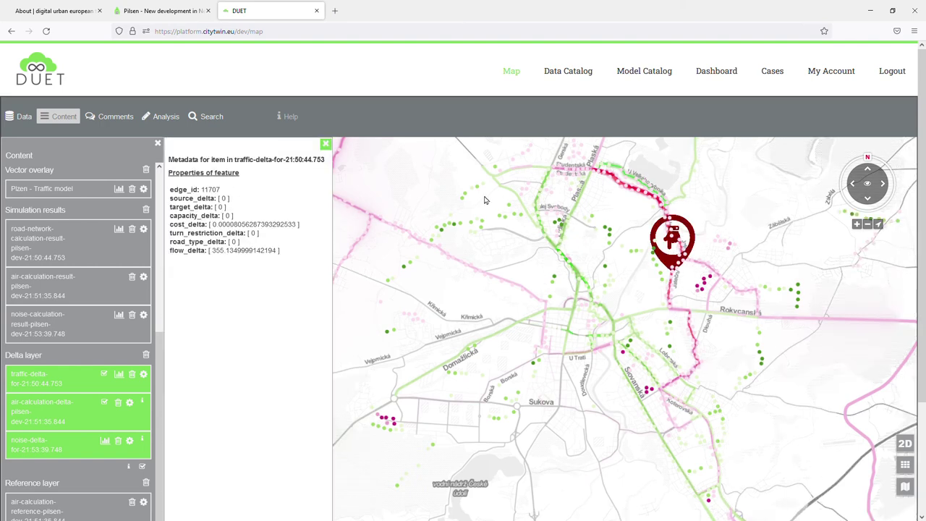
click(325, 144)
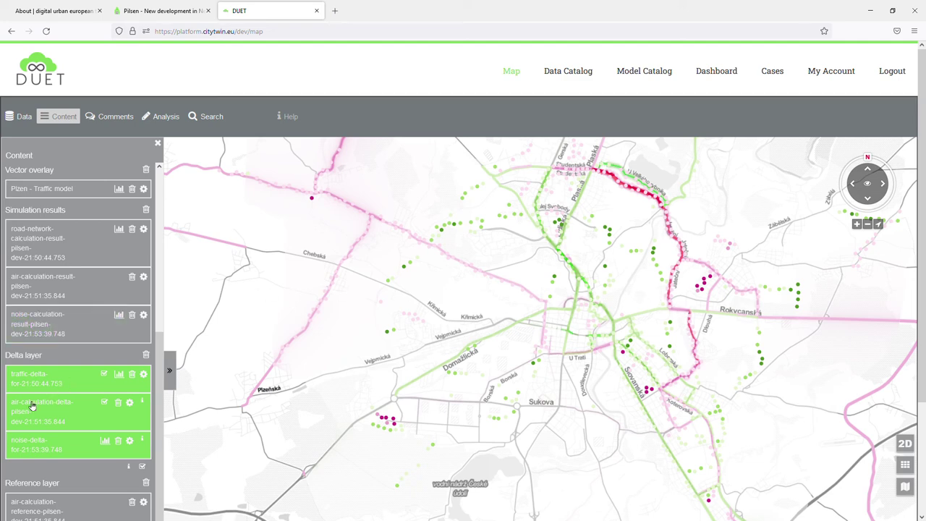
- Hide the traffic, air and noise delta layers on the Pilsen map
click(57, 383)
click(63, 409)
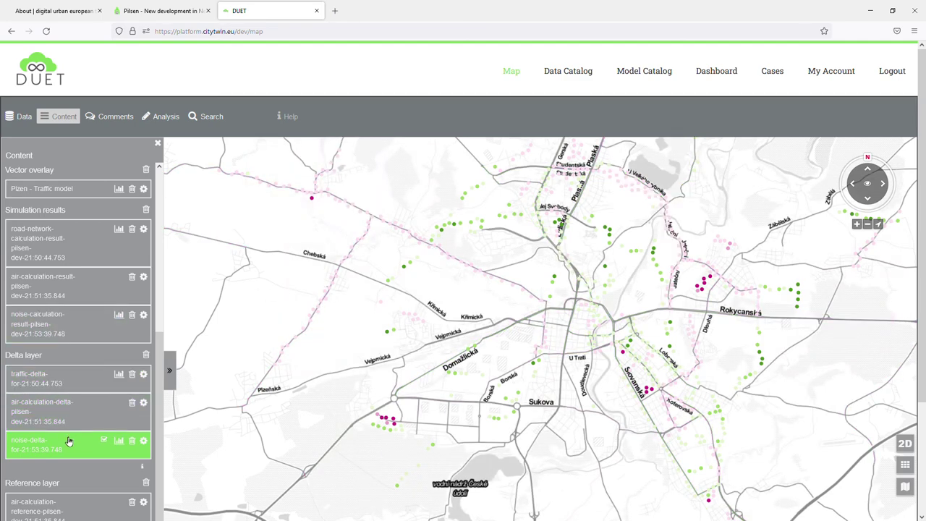
click(68, 440)
- Show the noise, air and road network calculation results for Pilsen together on the map
scroll(70, 405, up, 1)
click(80, 336)
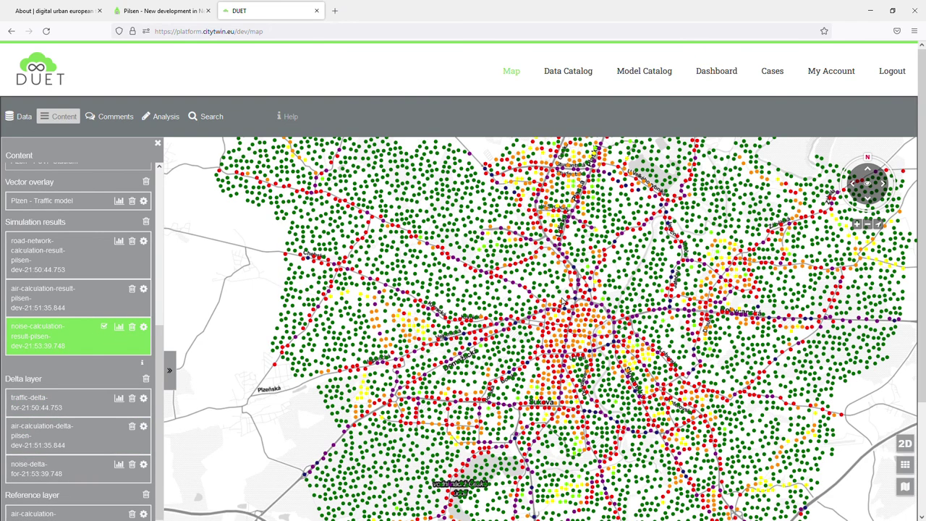
click(106, 294)
click(99, 269)
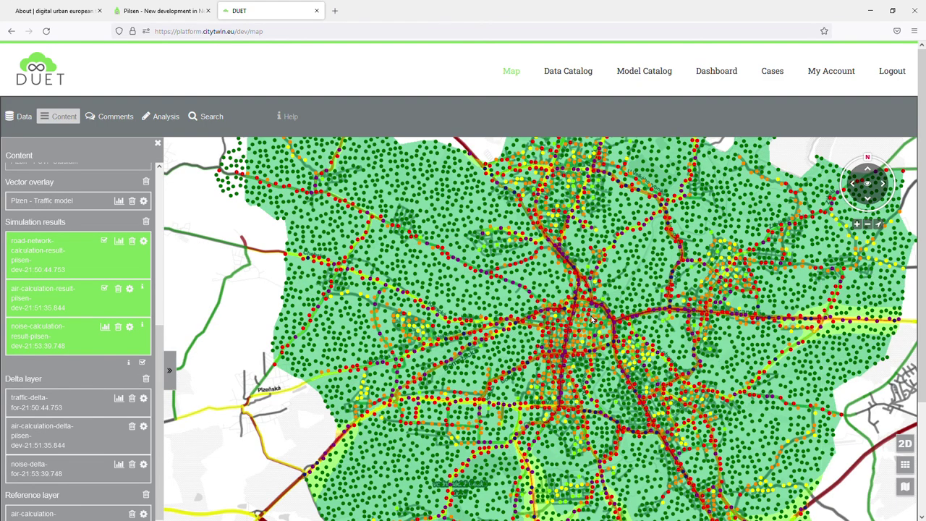
- Switch the map to 3D over Pilsen's city centre and view the combined simulation results in a tilted perspective
scroll(594, 329, up, 3)
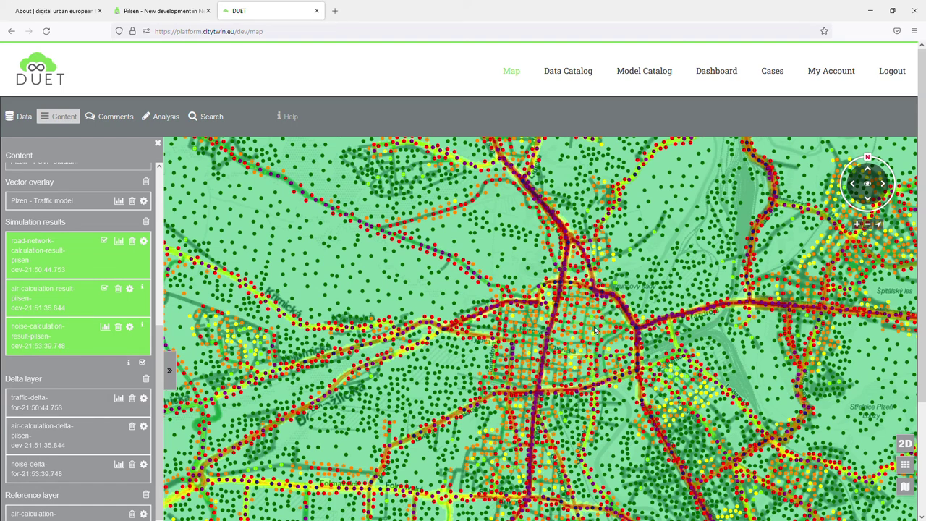
click(905, 443)
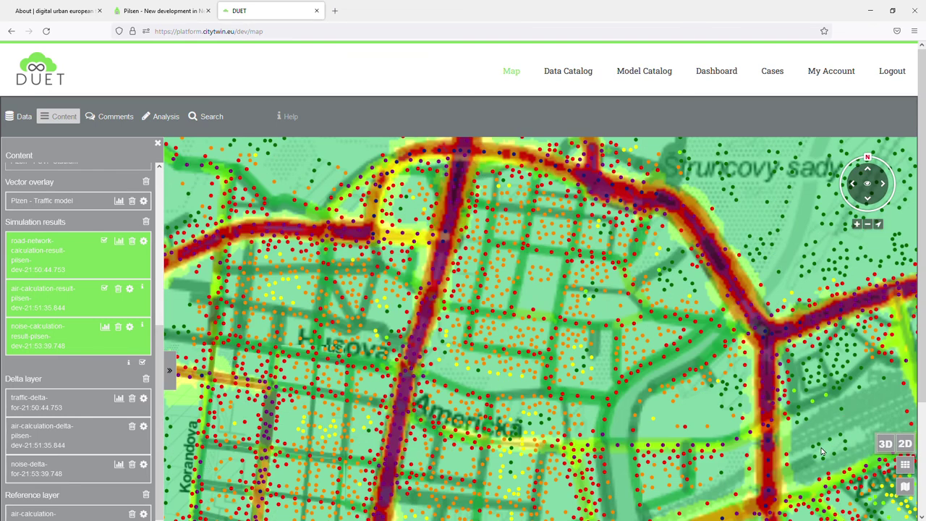
click(885, 443)
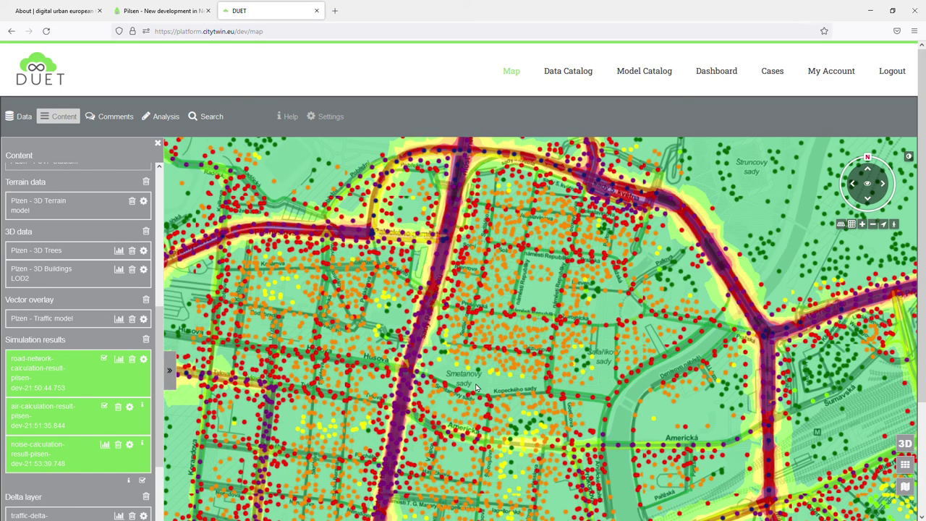
middle_drag(482, 388, 549, 305)
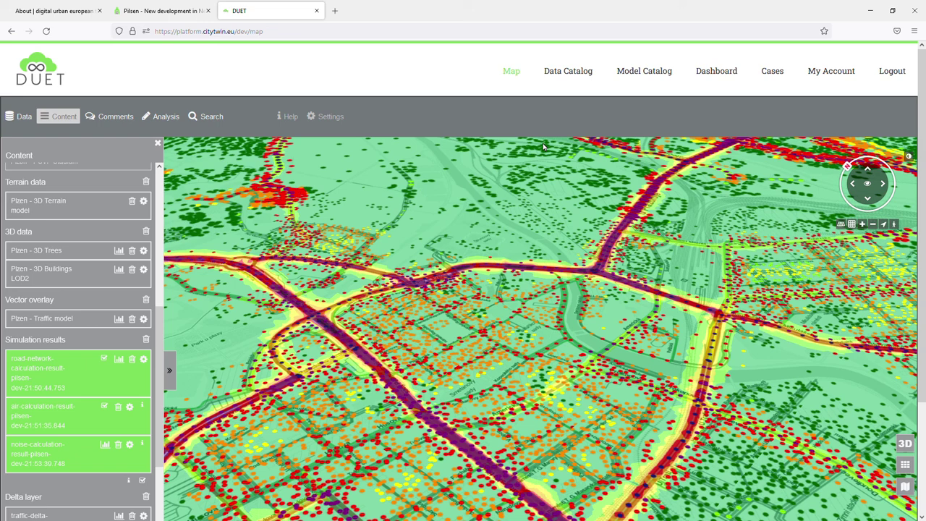
- Open a new case form in Cases and review its sections from Information through Details, Location and Media to Tabs, leaving them empty
click(771, 71)
click(137, 185)
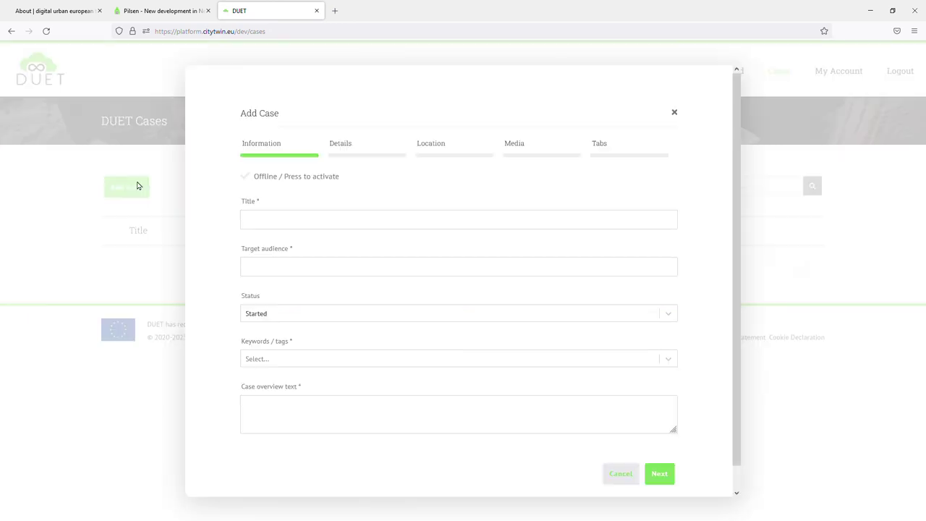
click(658, 474)
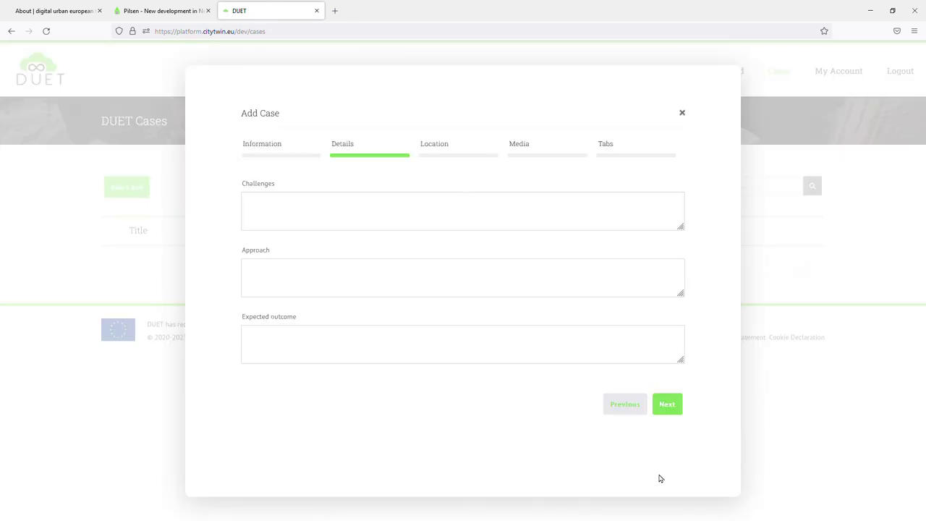
click(669, 405)
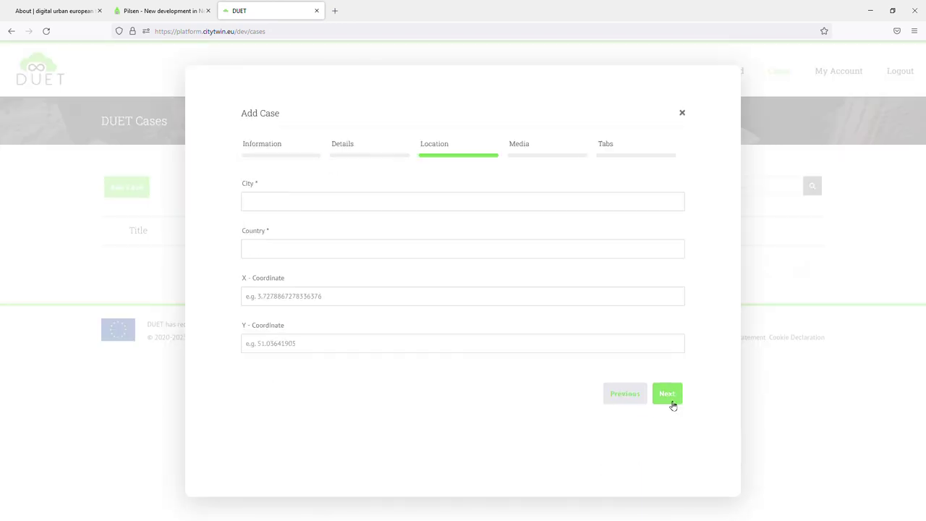
click(669, 393)
click(673, 446)
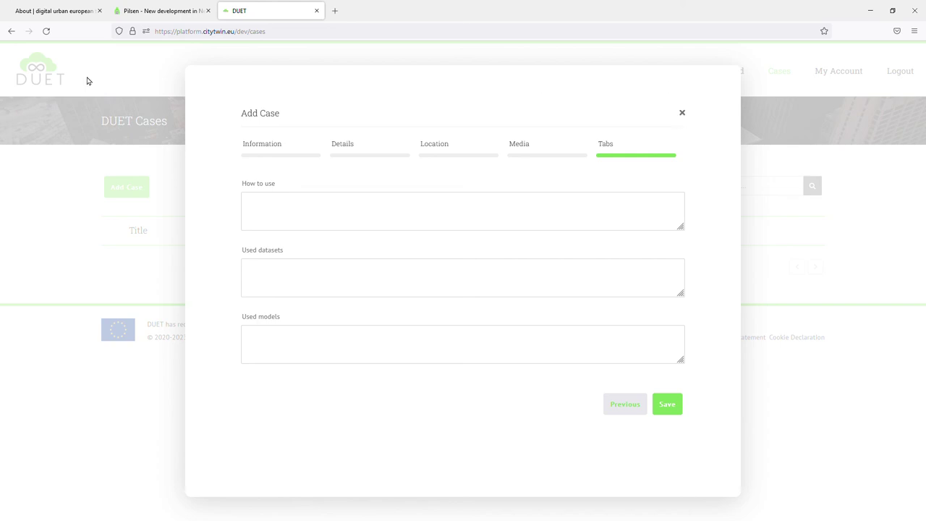
- Switch to the web page about Pilsen's new development in Nepomucka street
click(196, 12)
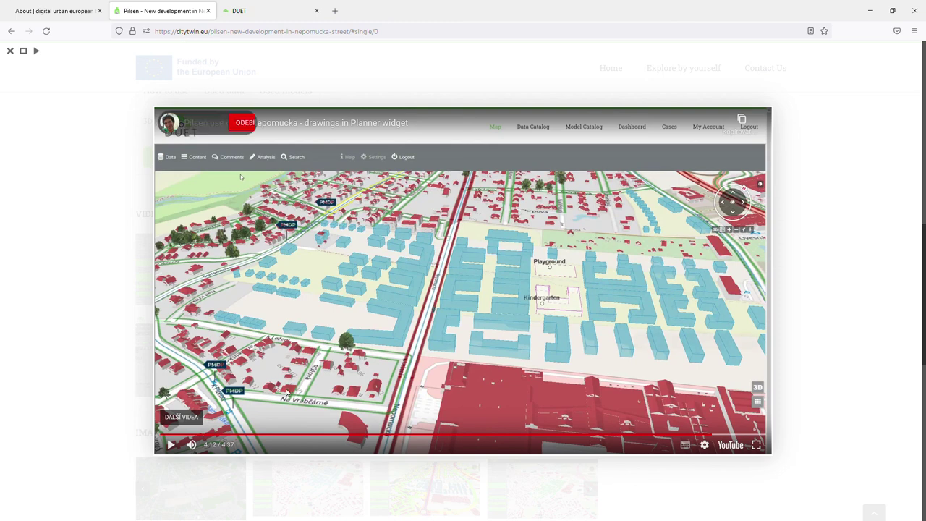